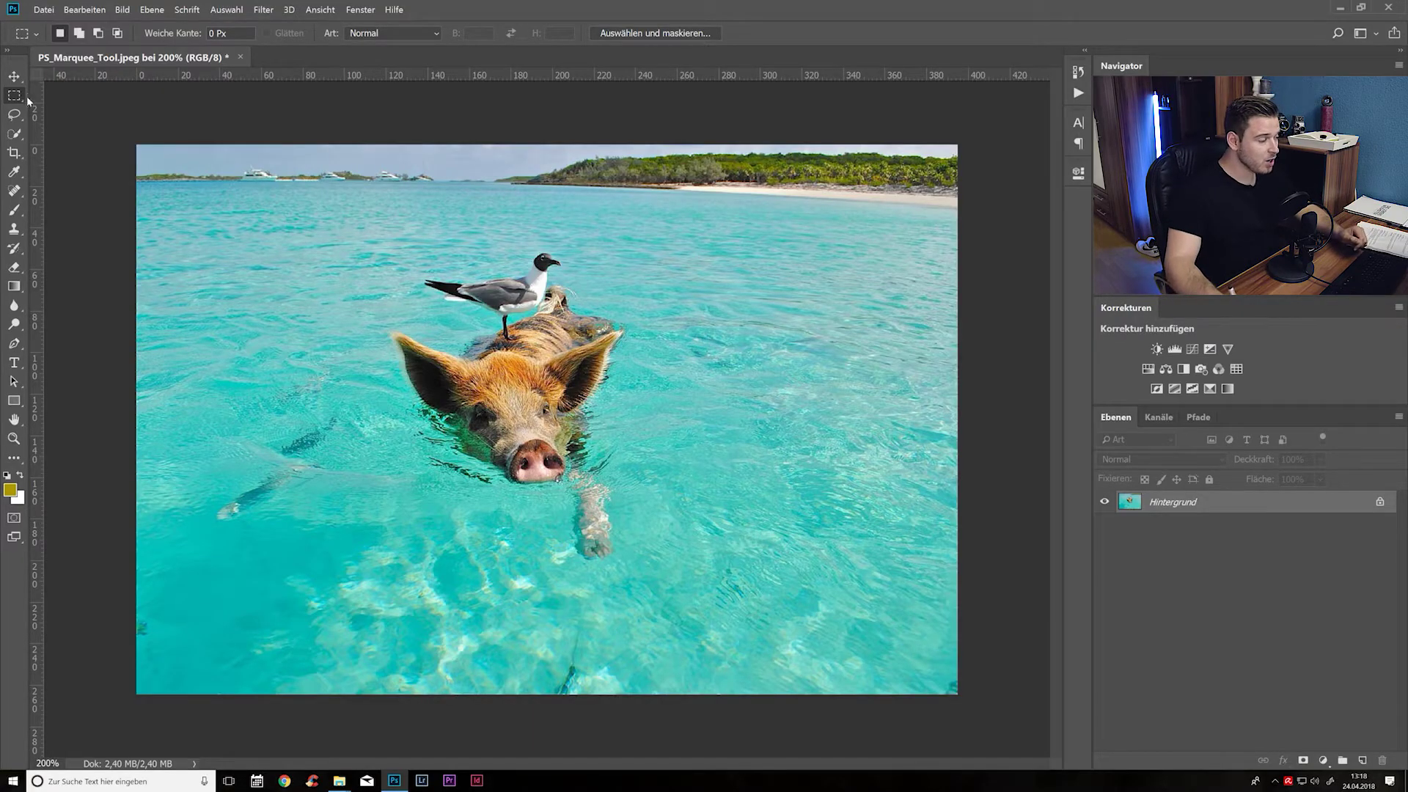
- Switch to the Elliptical Marquee tool and draw an oval selection enclosing the pig
right_click(14, 96)
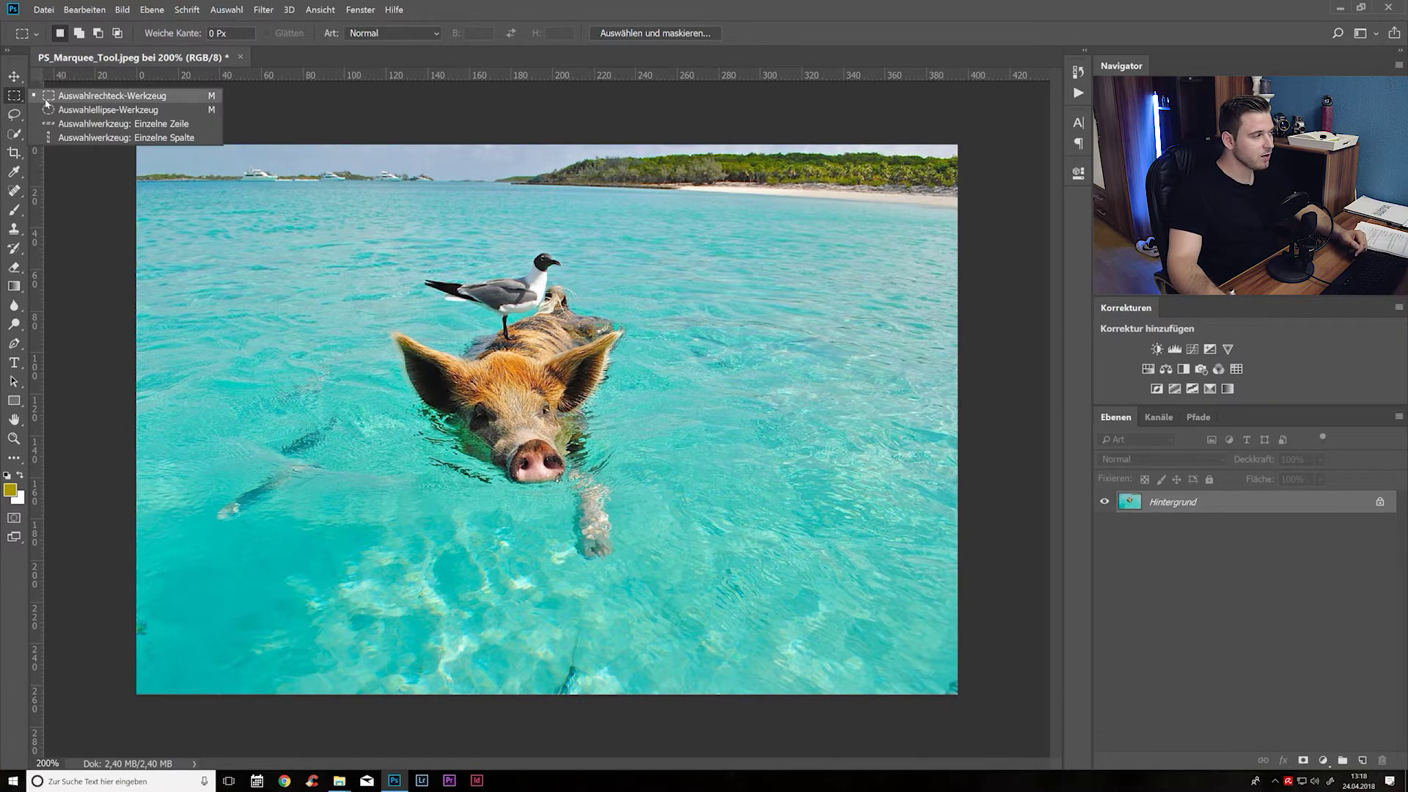
click(93, 111)
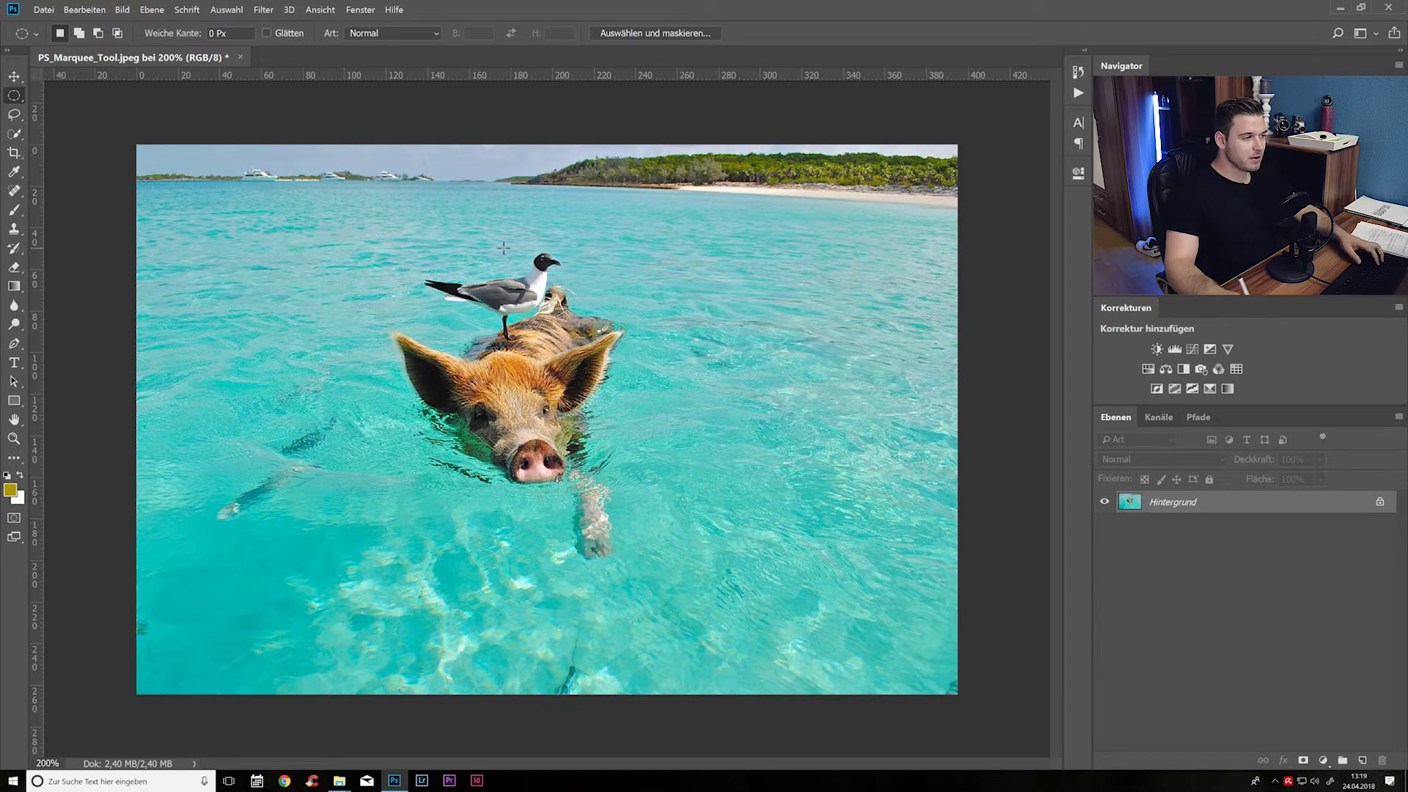
drag(555, 195, 708, 273)
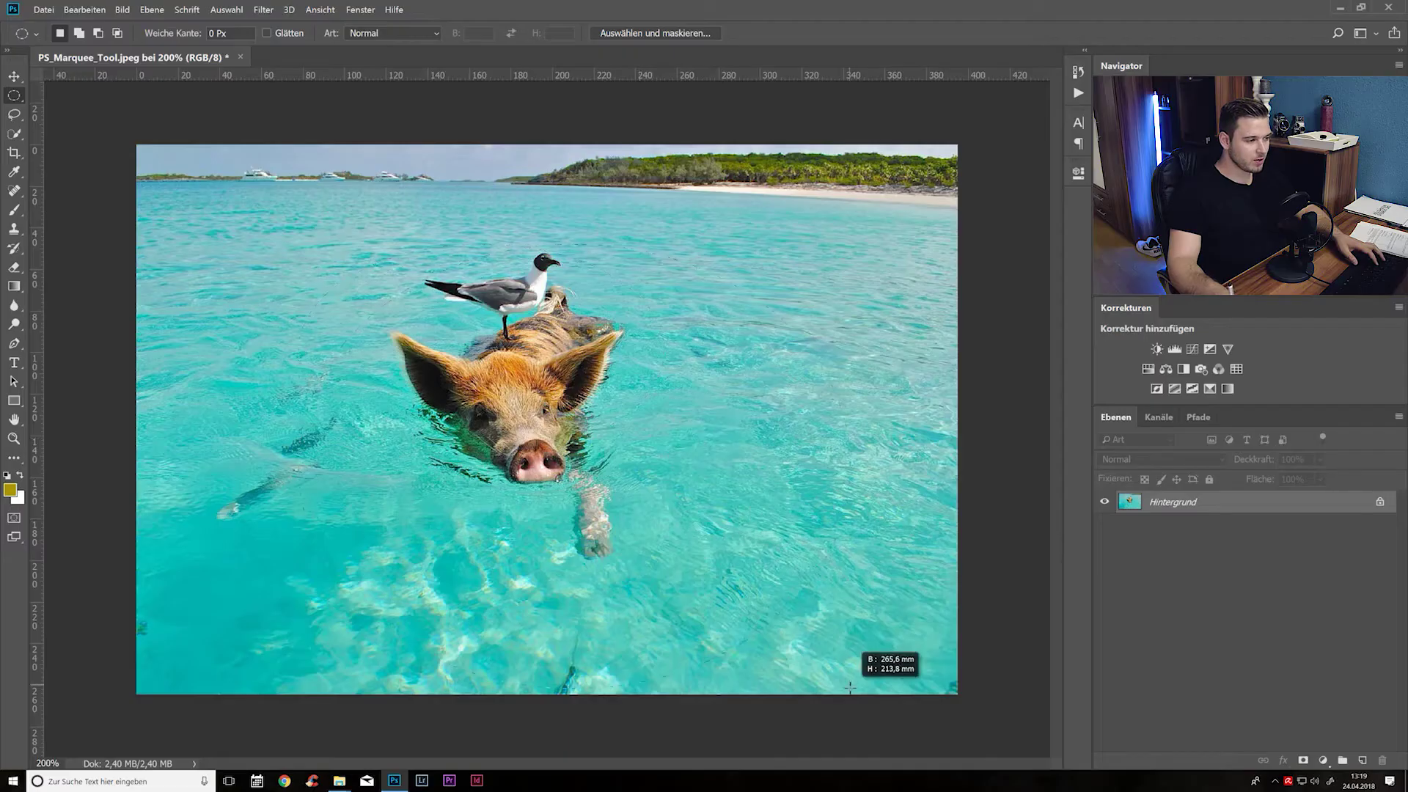
drag(299, 242, 715, 631)
drag(587, 437, 592, 394)
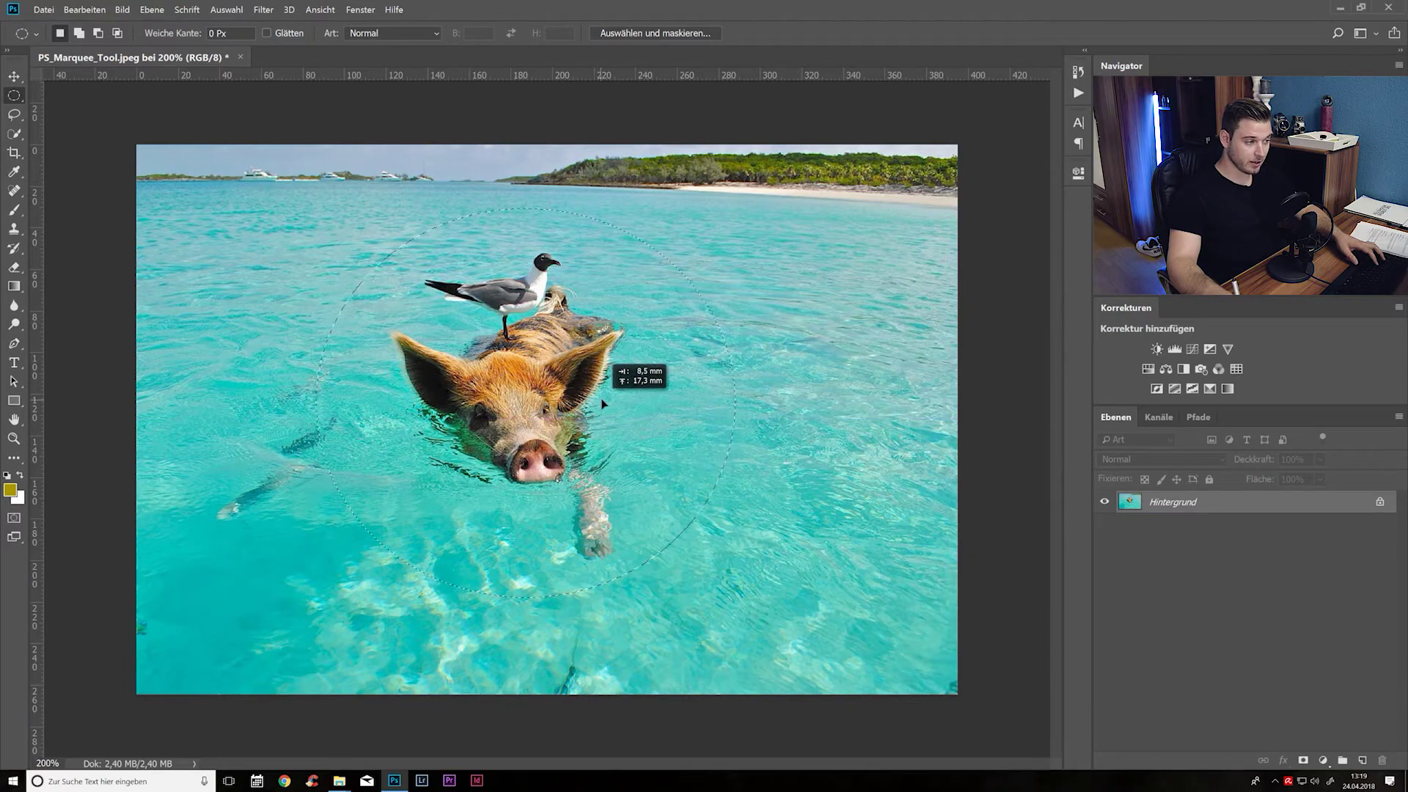
- Copy the oval to a new layer, hide the background, then undo back to the selection
key(ctrl+j)
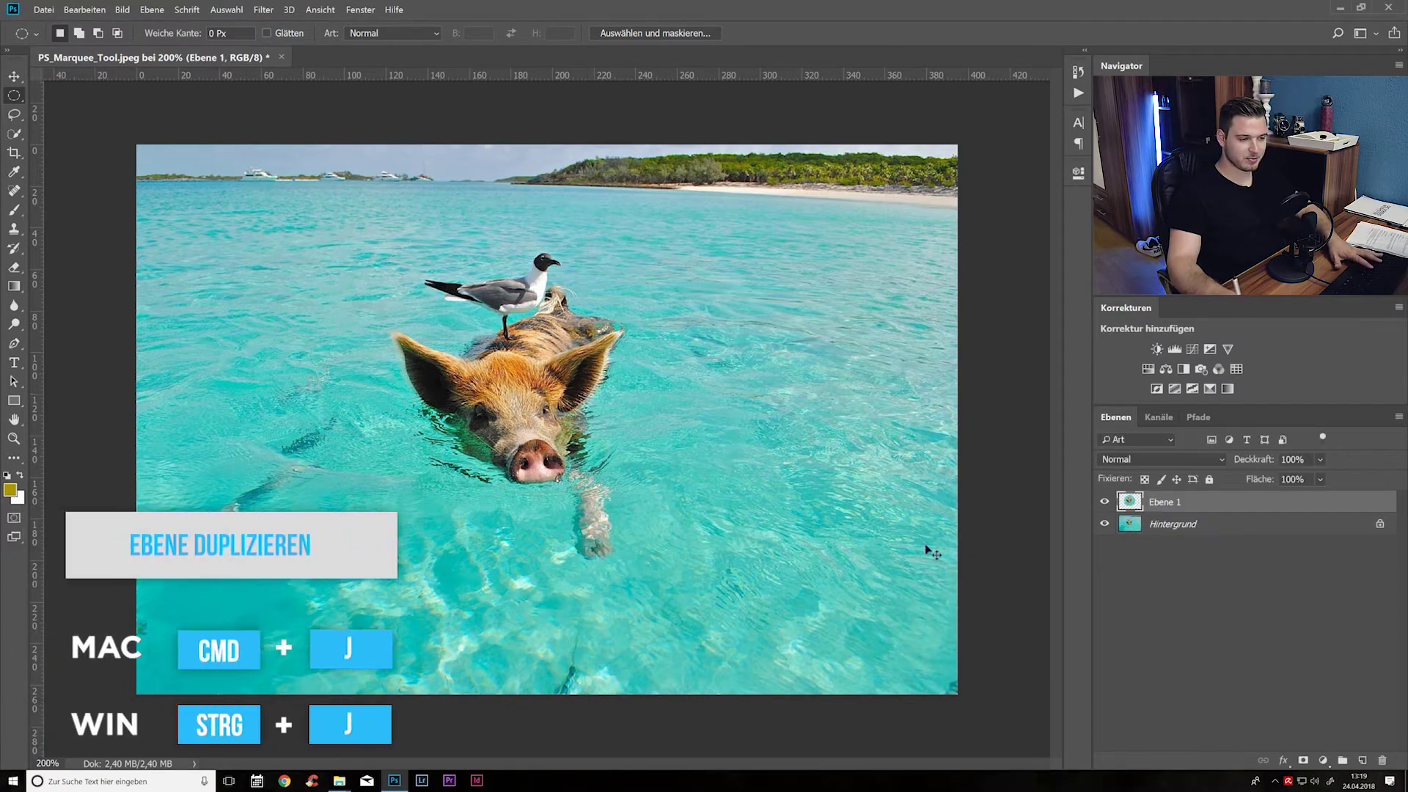
click(1105, 523)
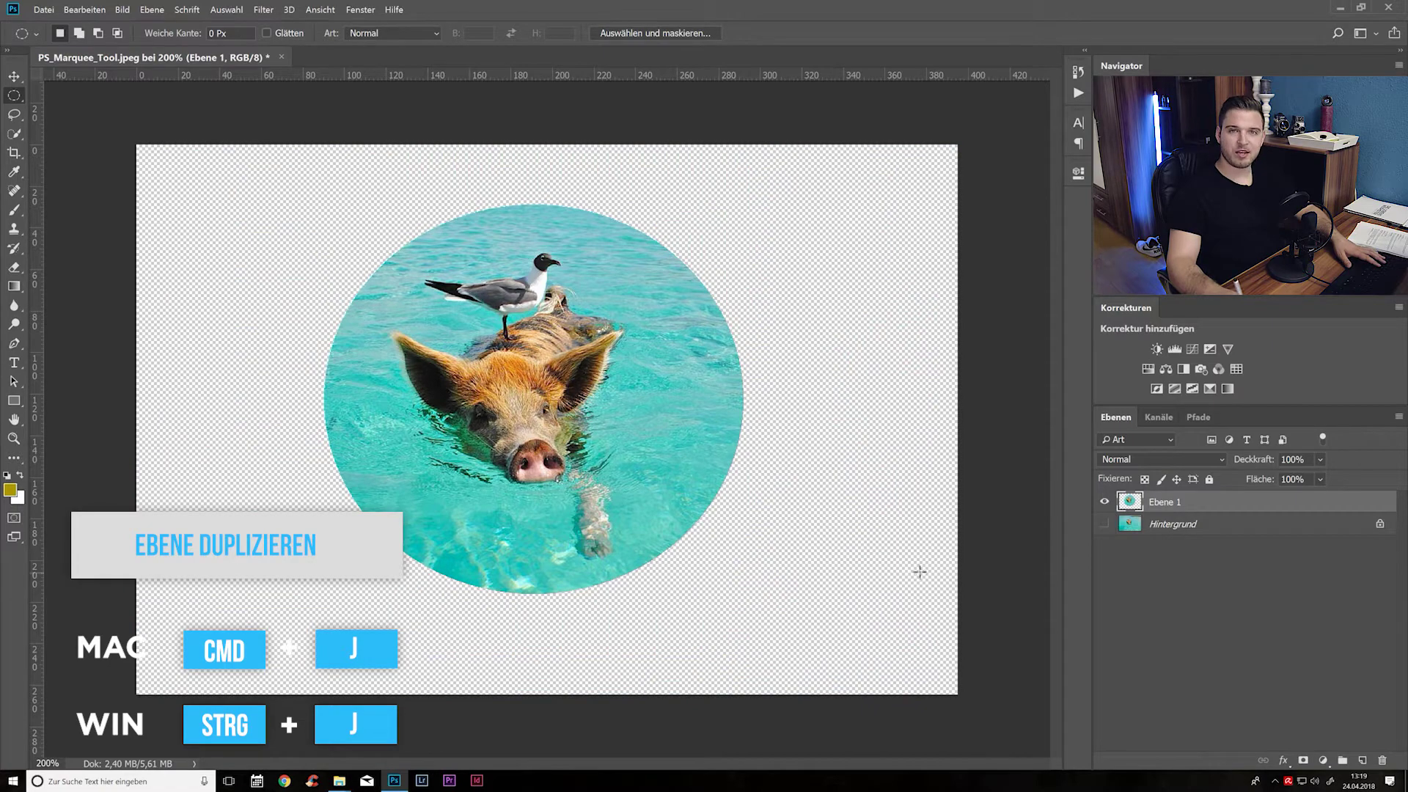
key(ctrl+alt+z)
key(ctrl+alt+z)
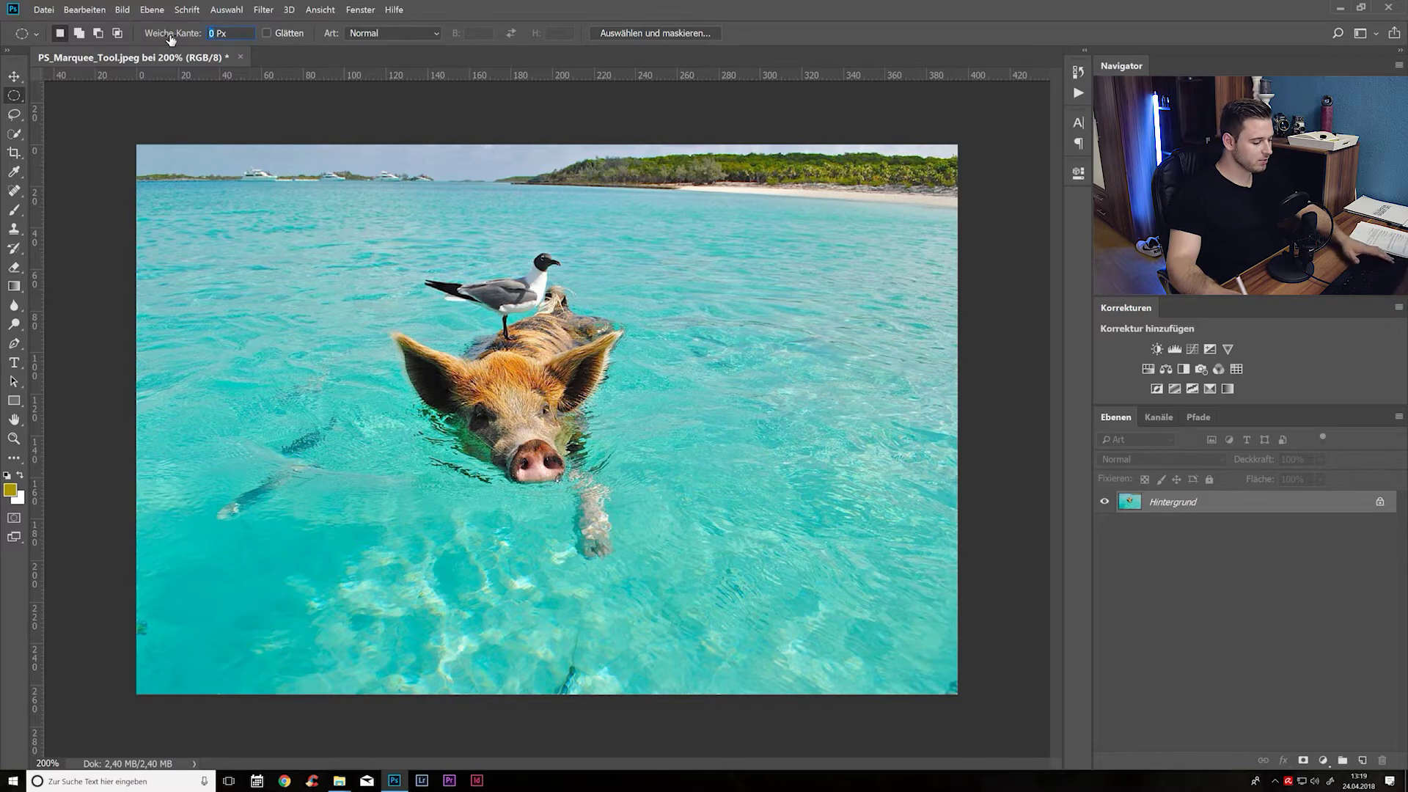
- Draw a 40 px feathered oval around the pig and add a Curves adjustment masked to it
text(40)
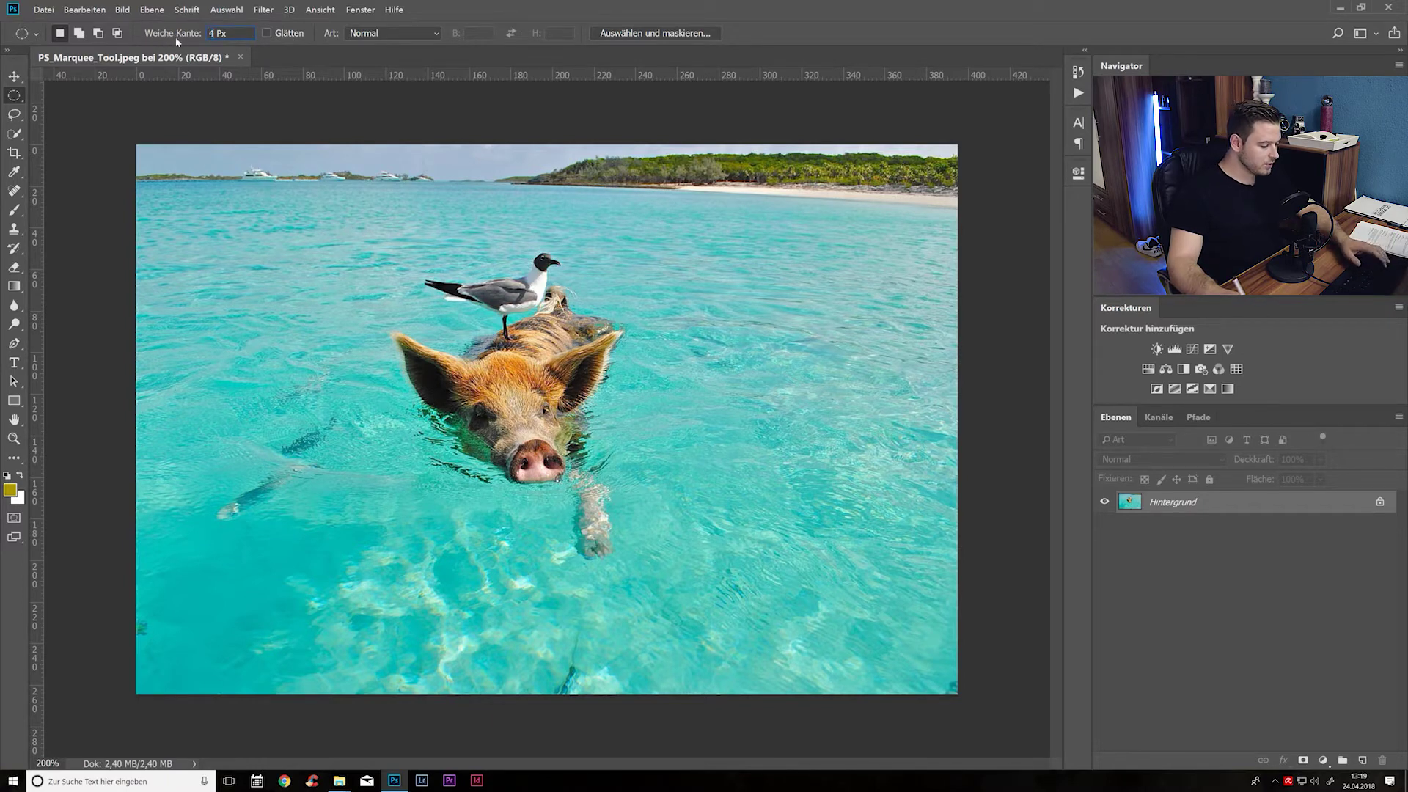
drag(353, 211, 759, 602)
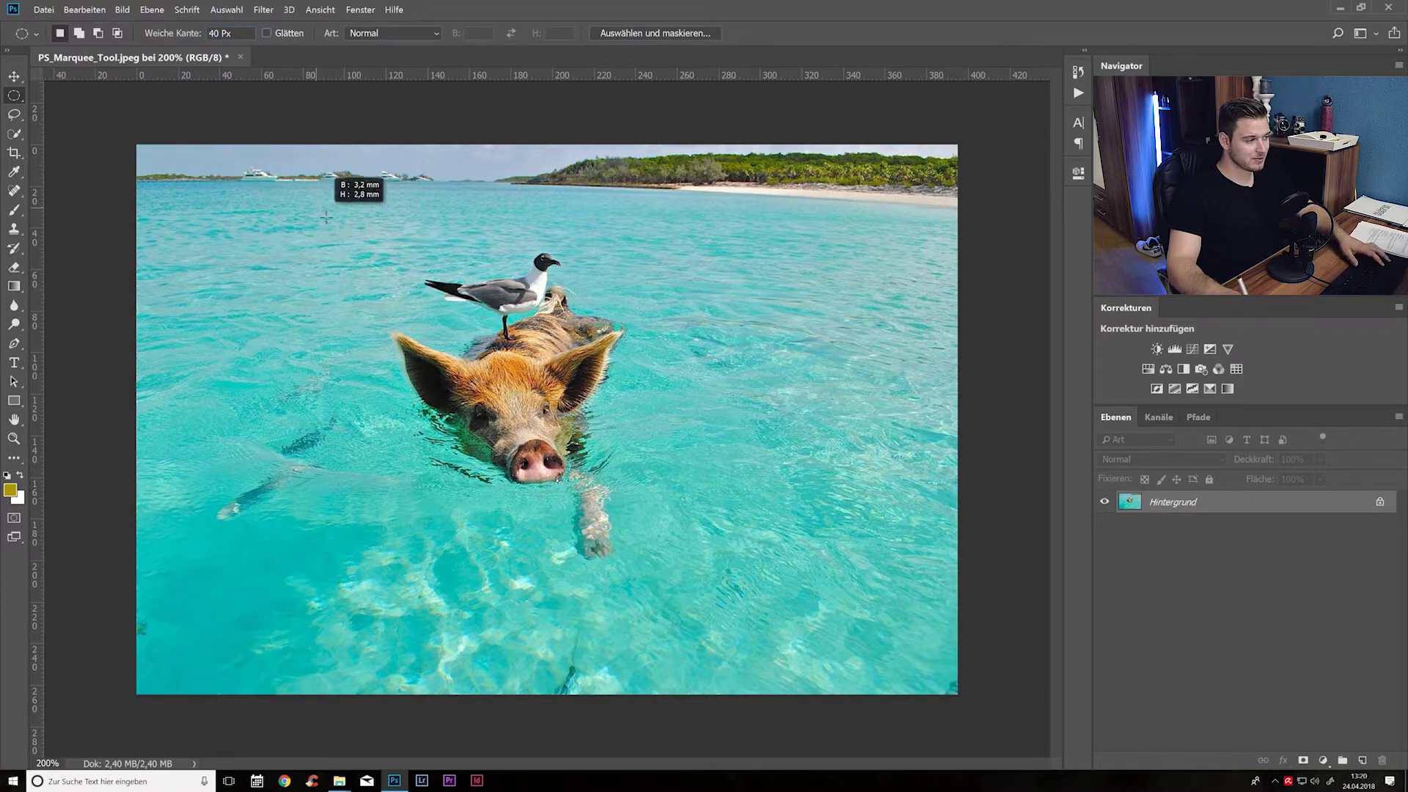
drag(759, 602, 707, 547)
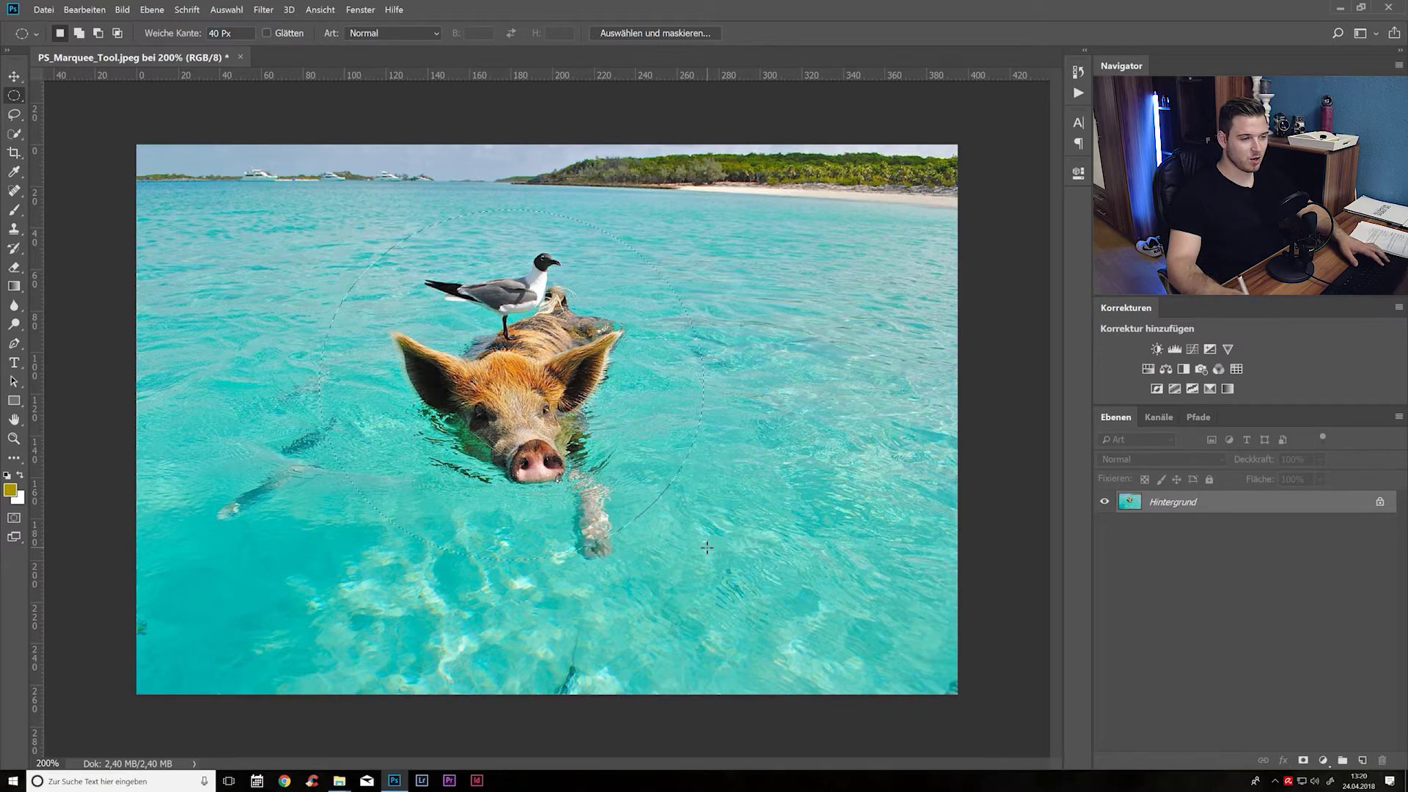
click(1194, 349)
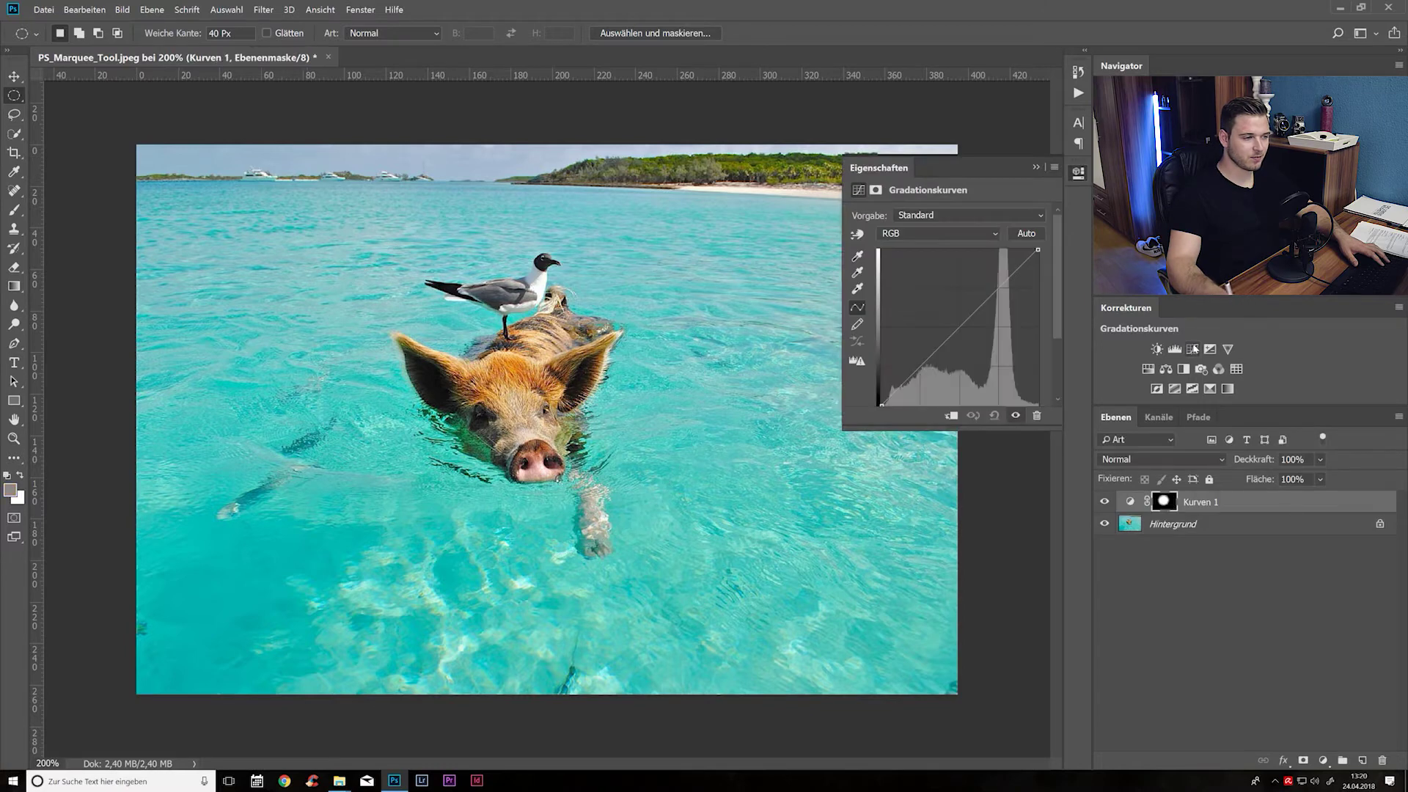
- Add a curve point and adjust its brightness, checking the layer mask on its own
click(964, 317)
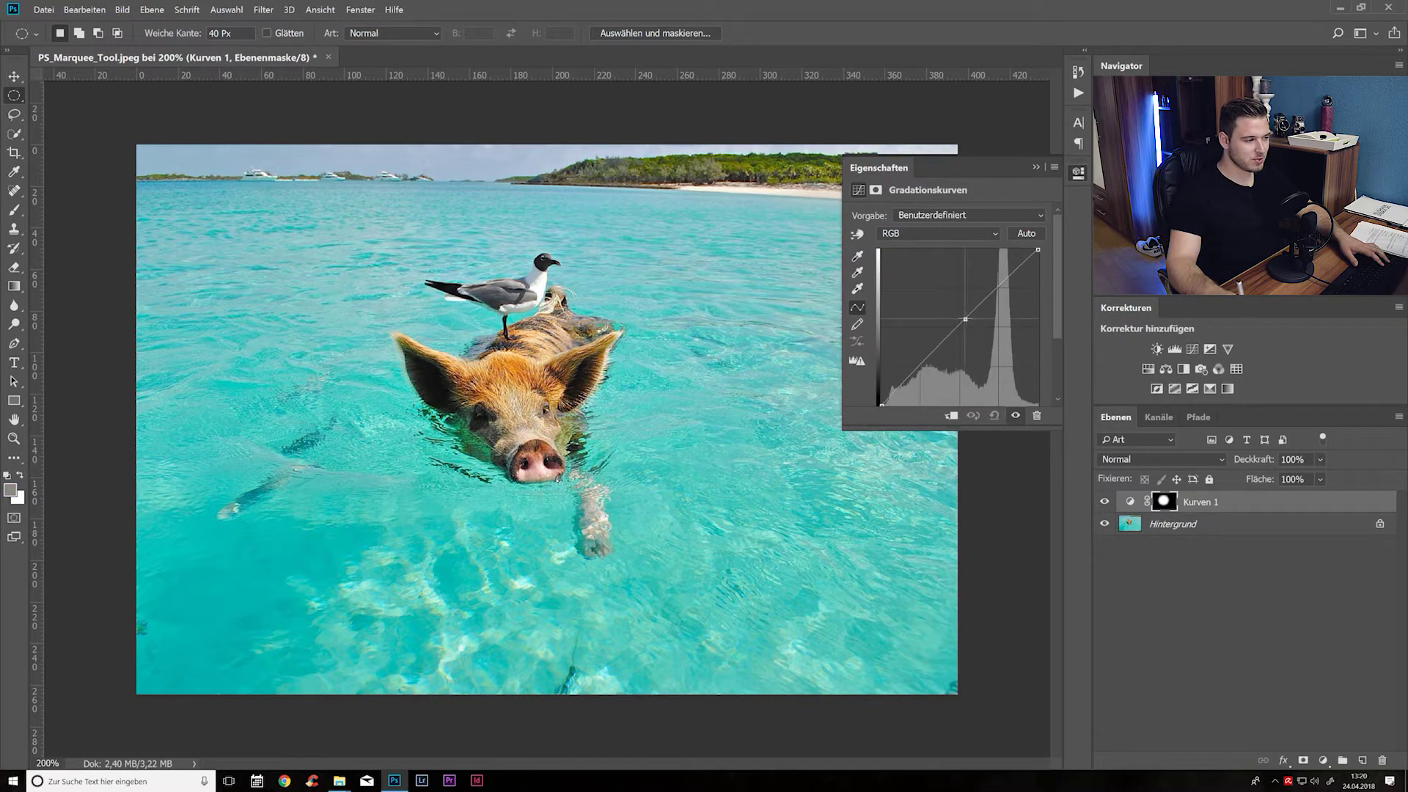
drag(960, 310, 958, 304)
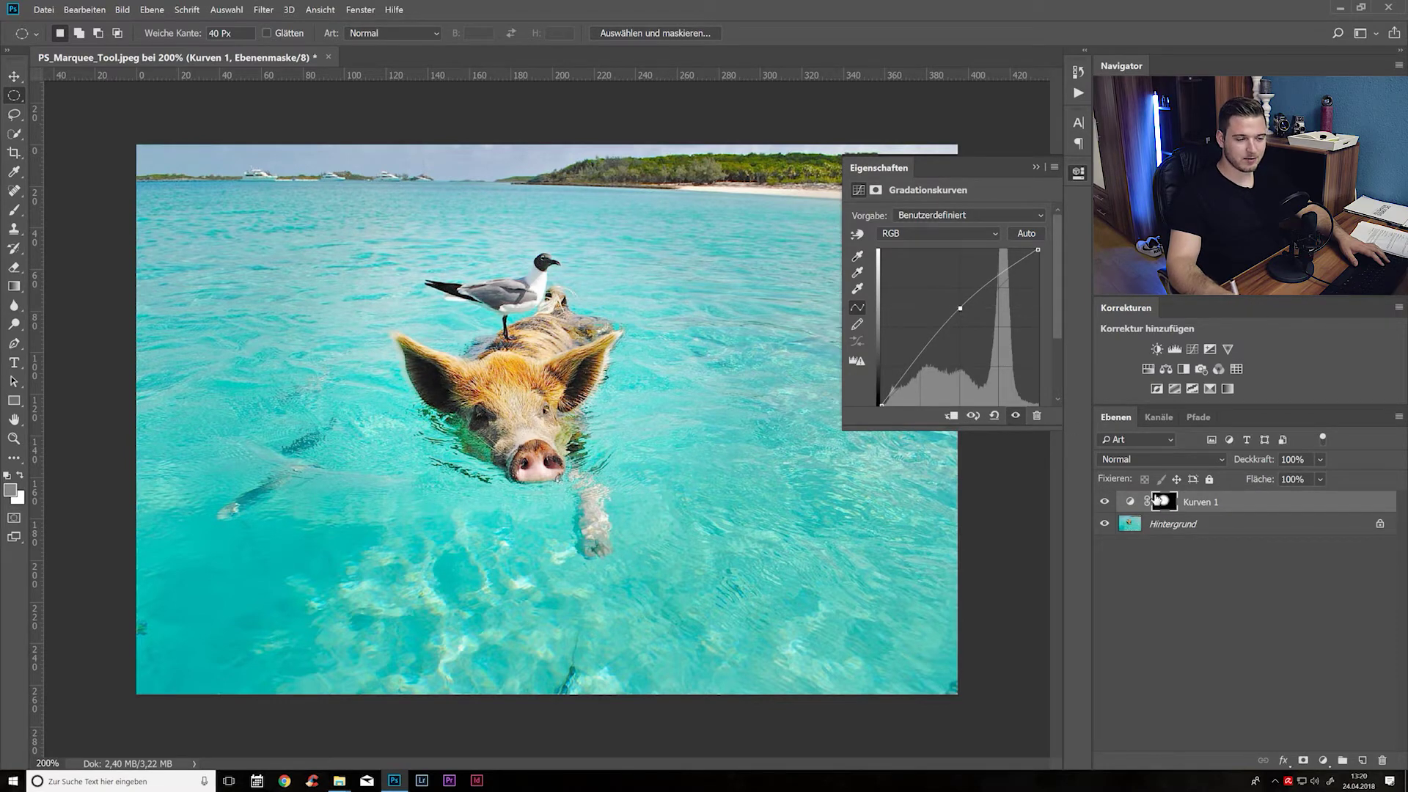
alt+click(1164, 502)
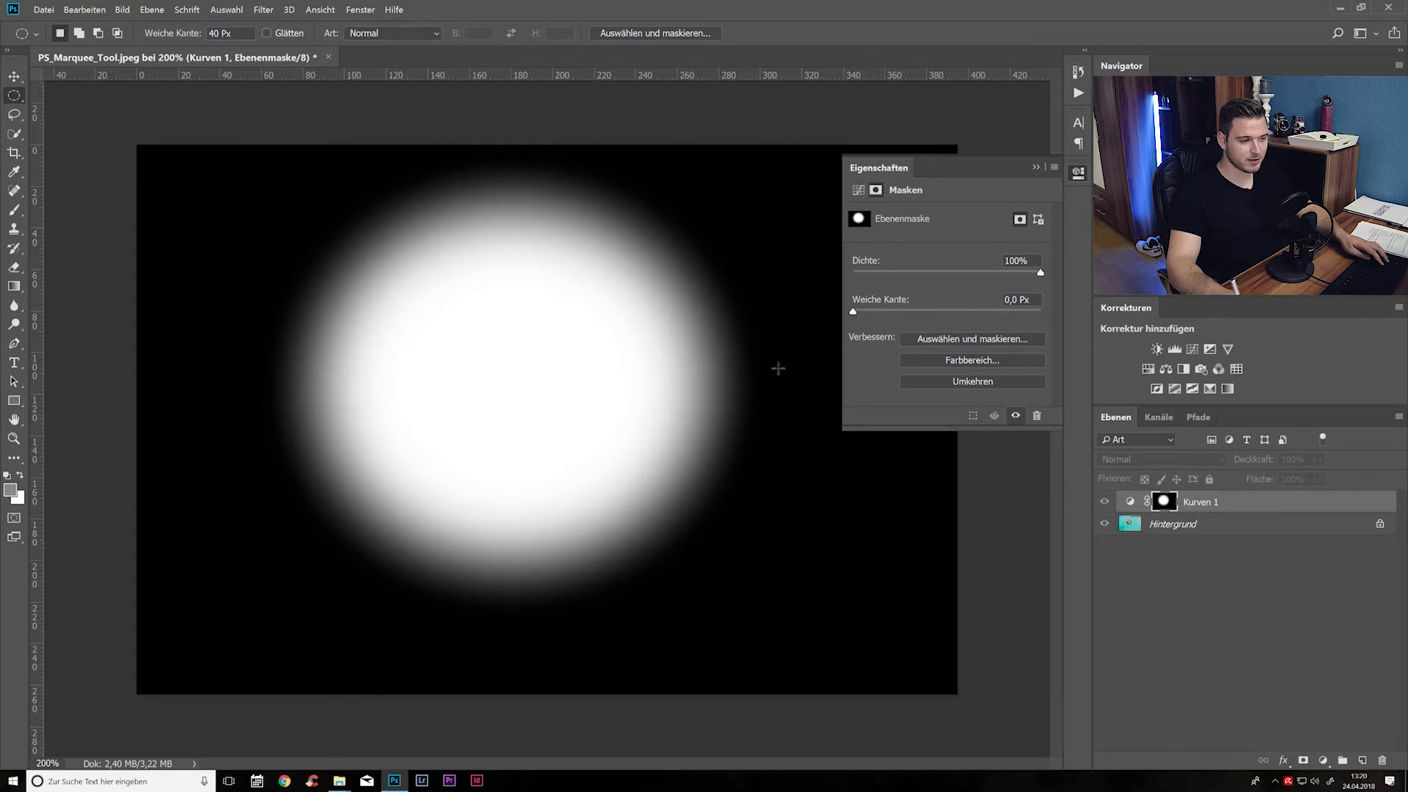
alt+click(1161, 506)
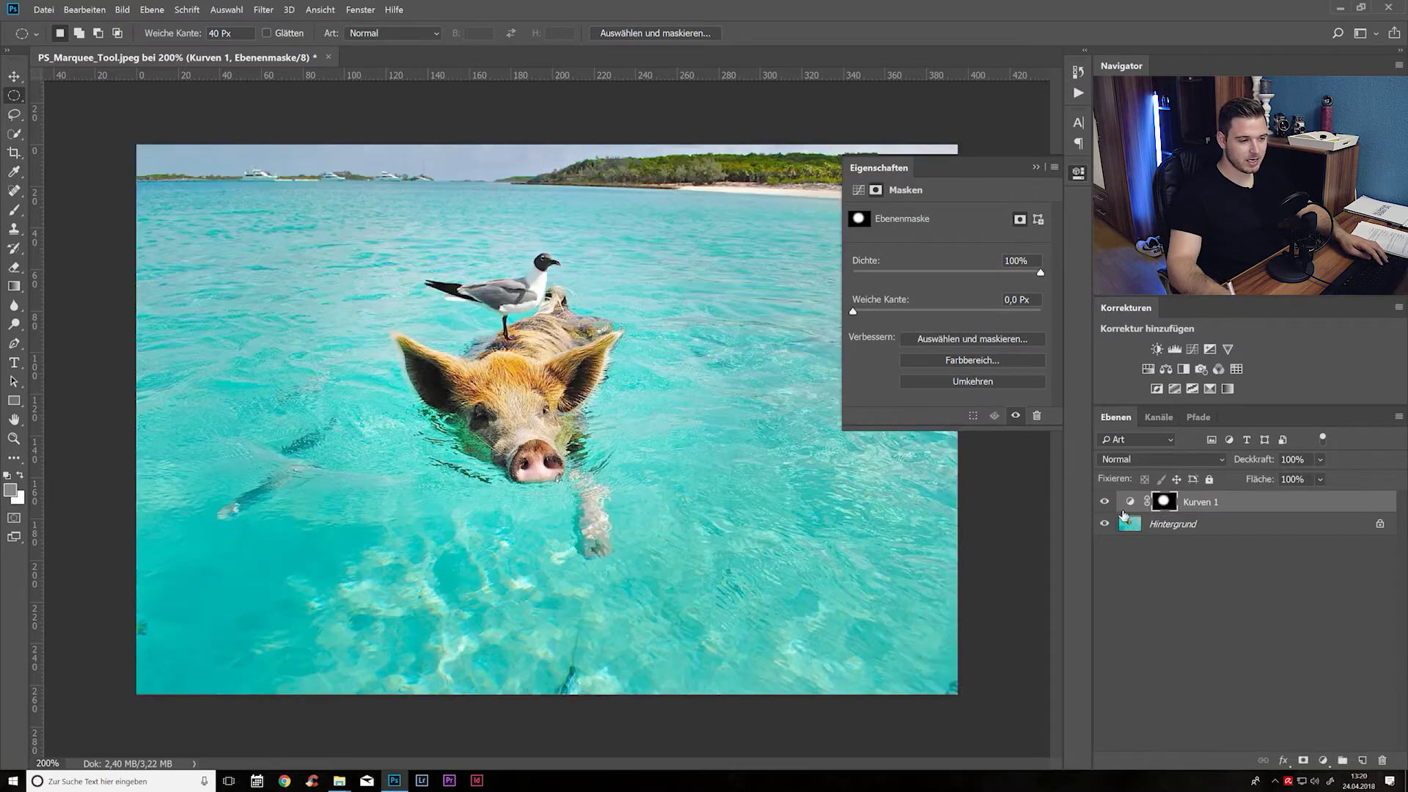
click(1128, 504)
mouse_move(961, 311)
mouse_down()
mouse_move(955, 292)
mouse_move(982, 350)
mouse_move(964, 309)
mouse_up()
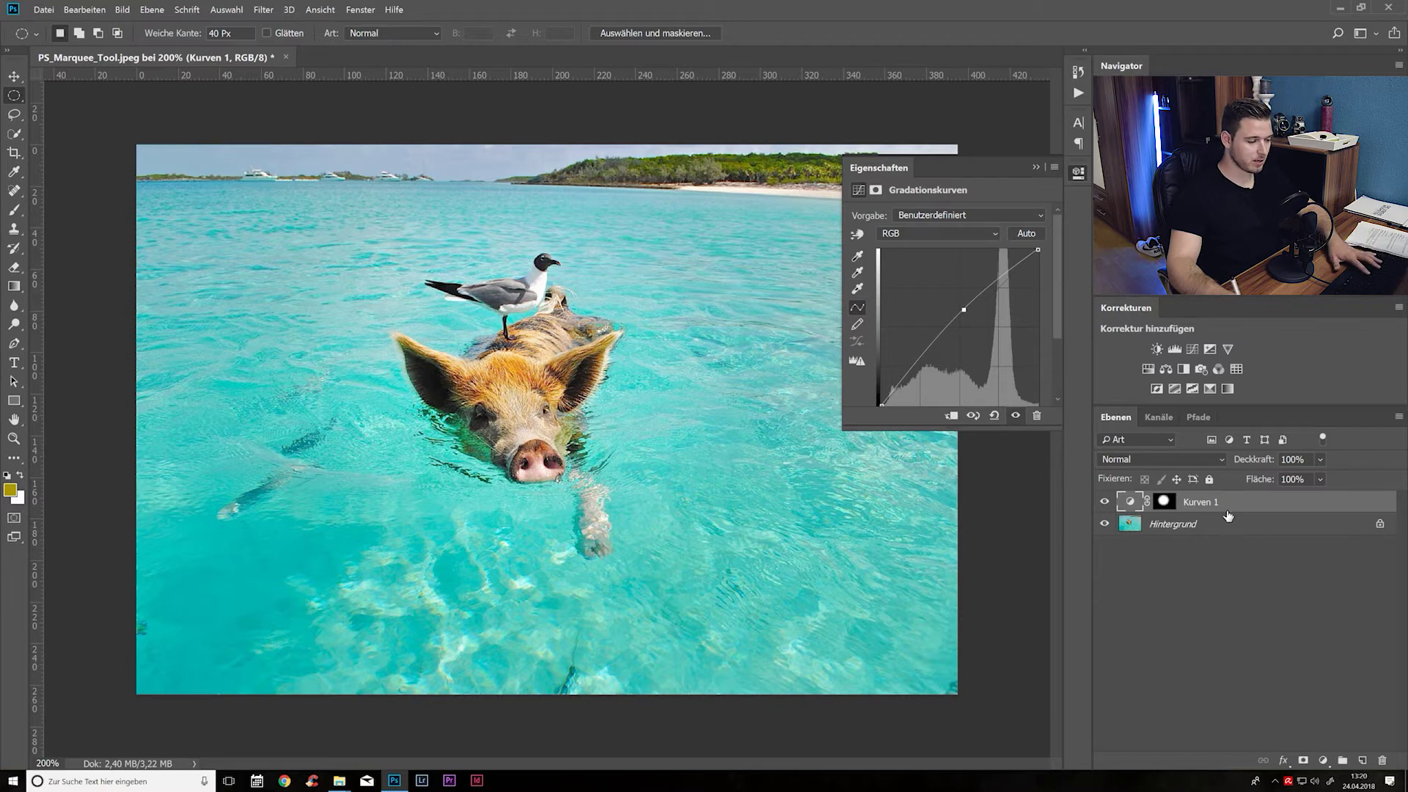
- Invert the Curves layer mask with Ctrl+I and return to the curve settings
click(1166, 504)
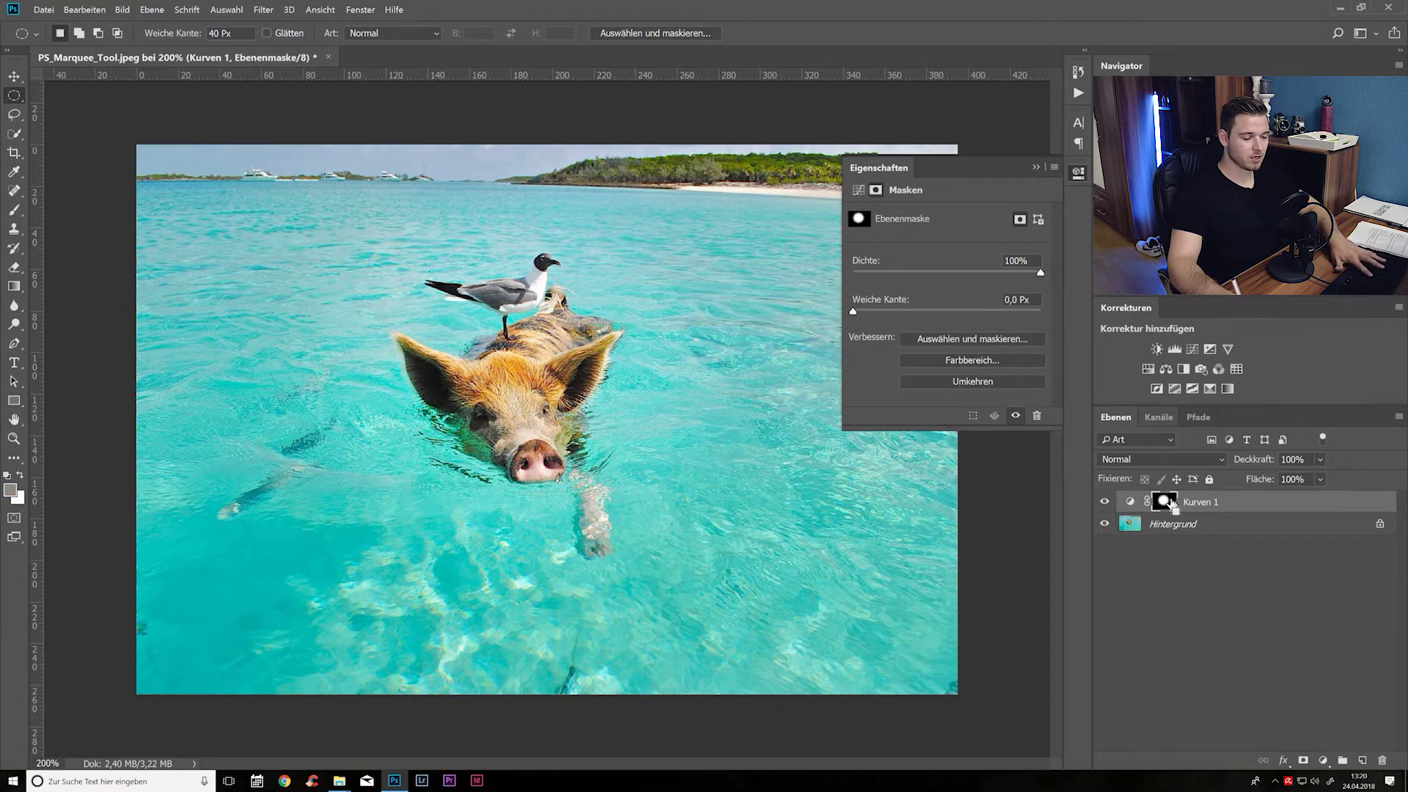
key(ctrl+i)
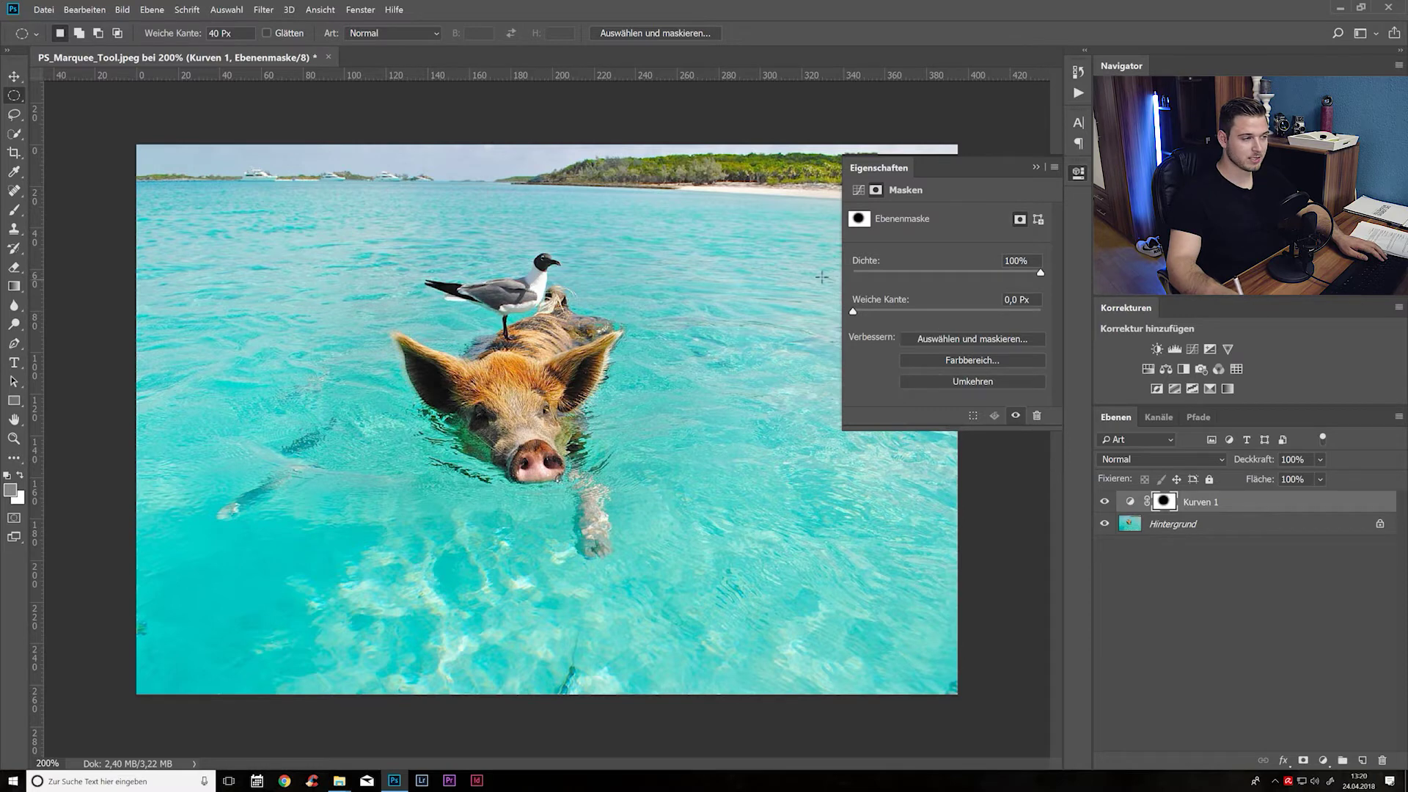
click(1132, 502)
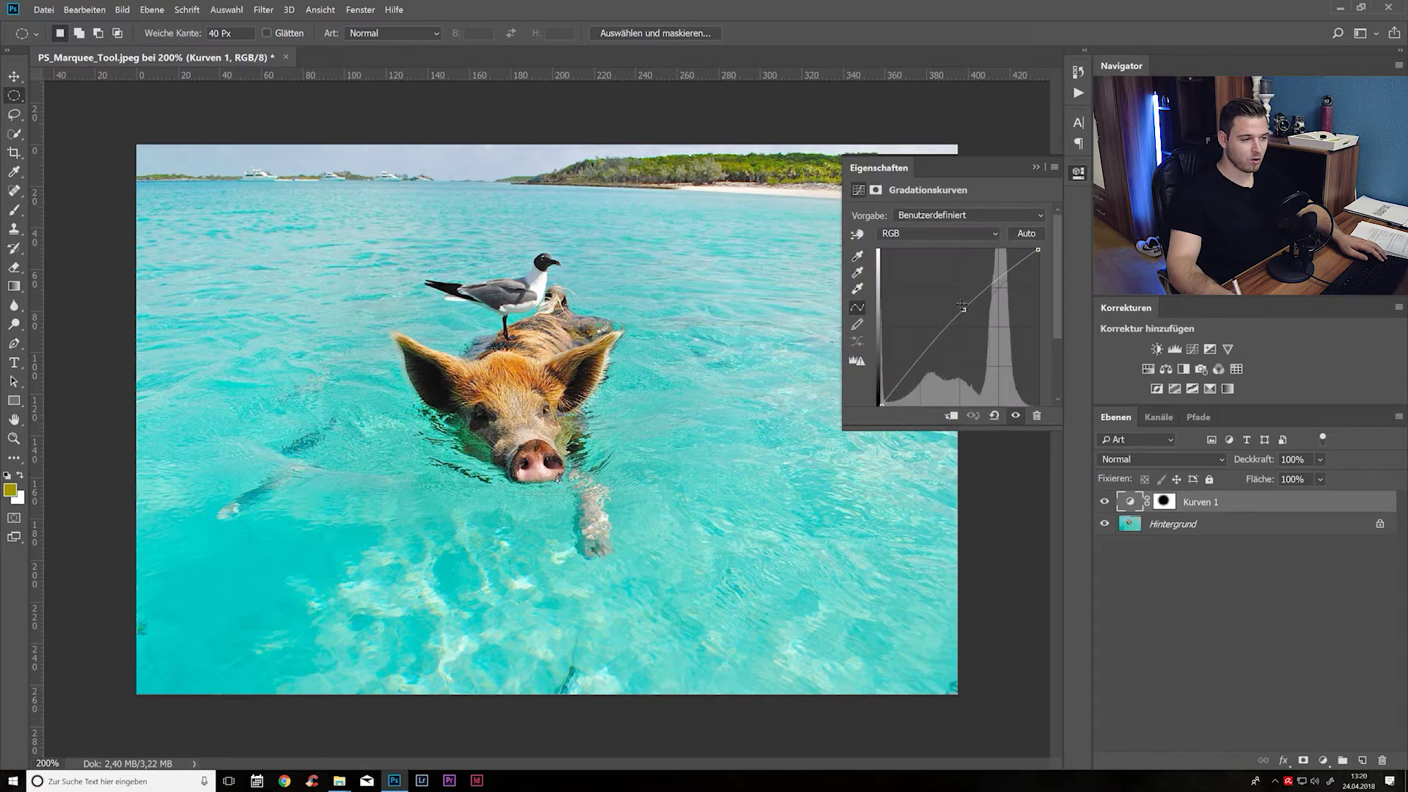
- Pull the curve down to darken, zoom out, then delete the Kurven 1 adjustment layer
drag(962, 307, 983, 342)
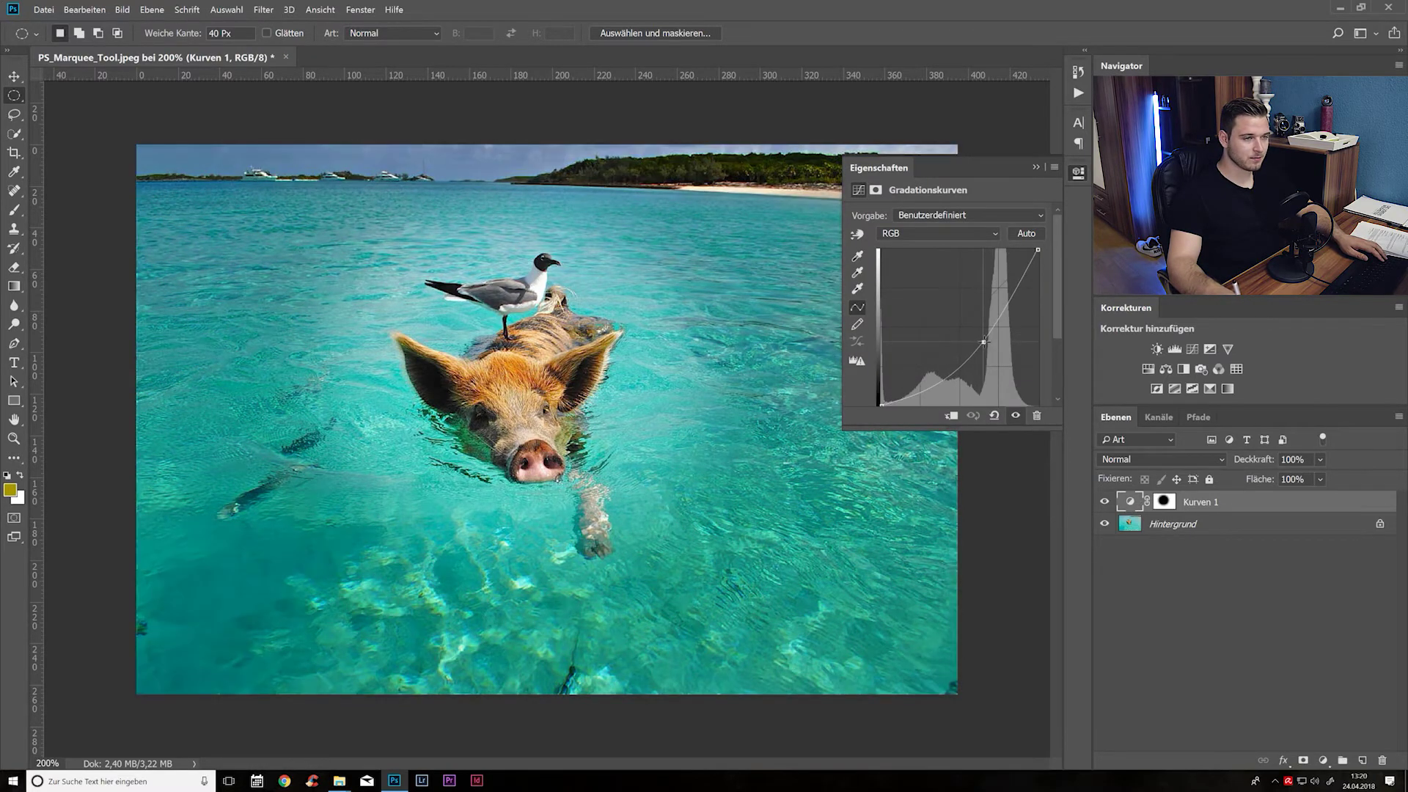
alt+click(637, 352)
alt+click(637, 352)
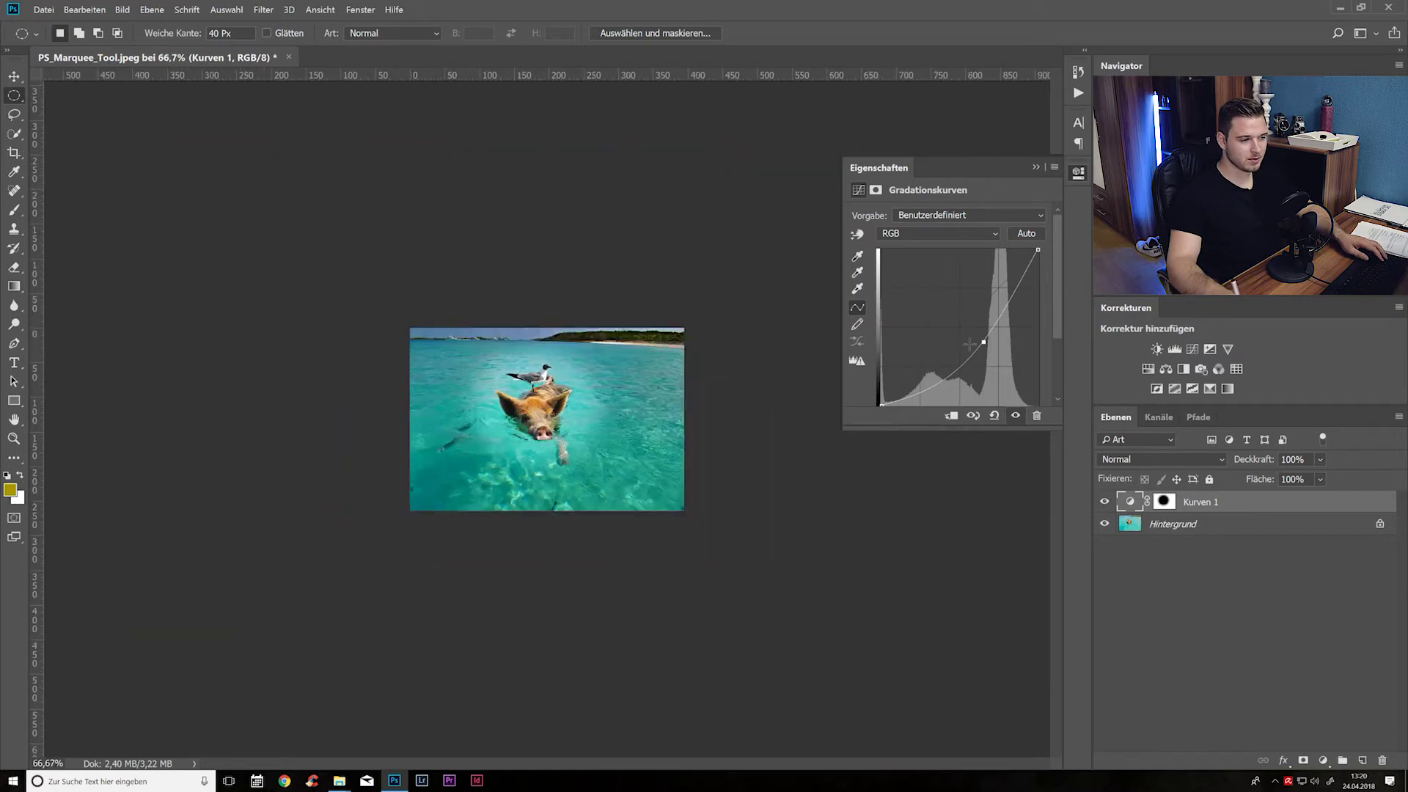
mouse_move(991, 339)
mouse_down()
mouse_move(1024, 377)
mouse_move(988, 337)
mouse_up()
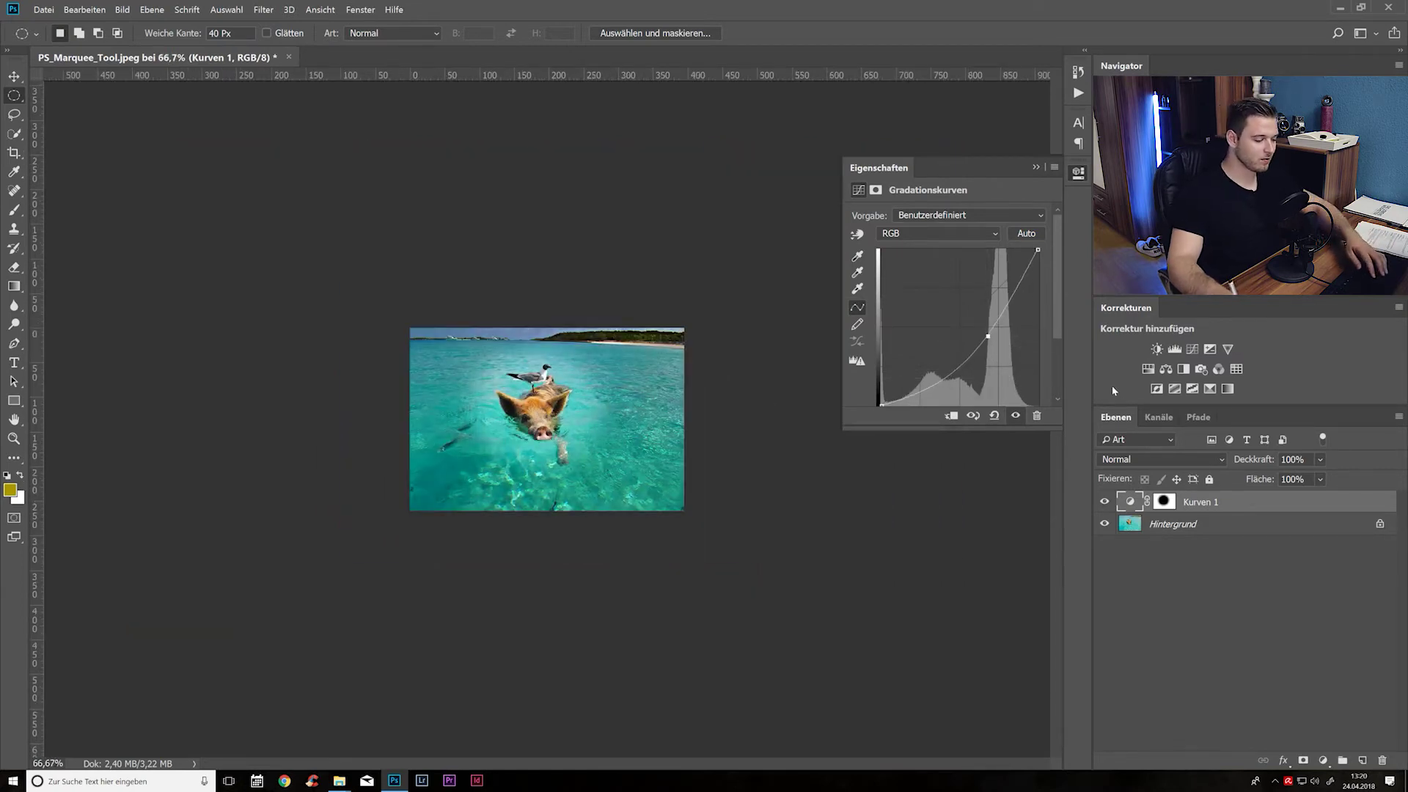
key(Delete)
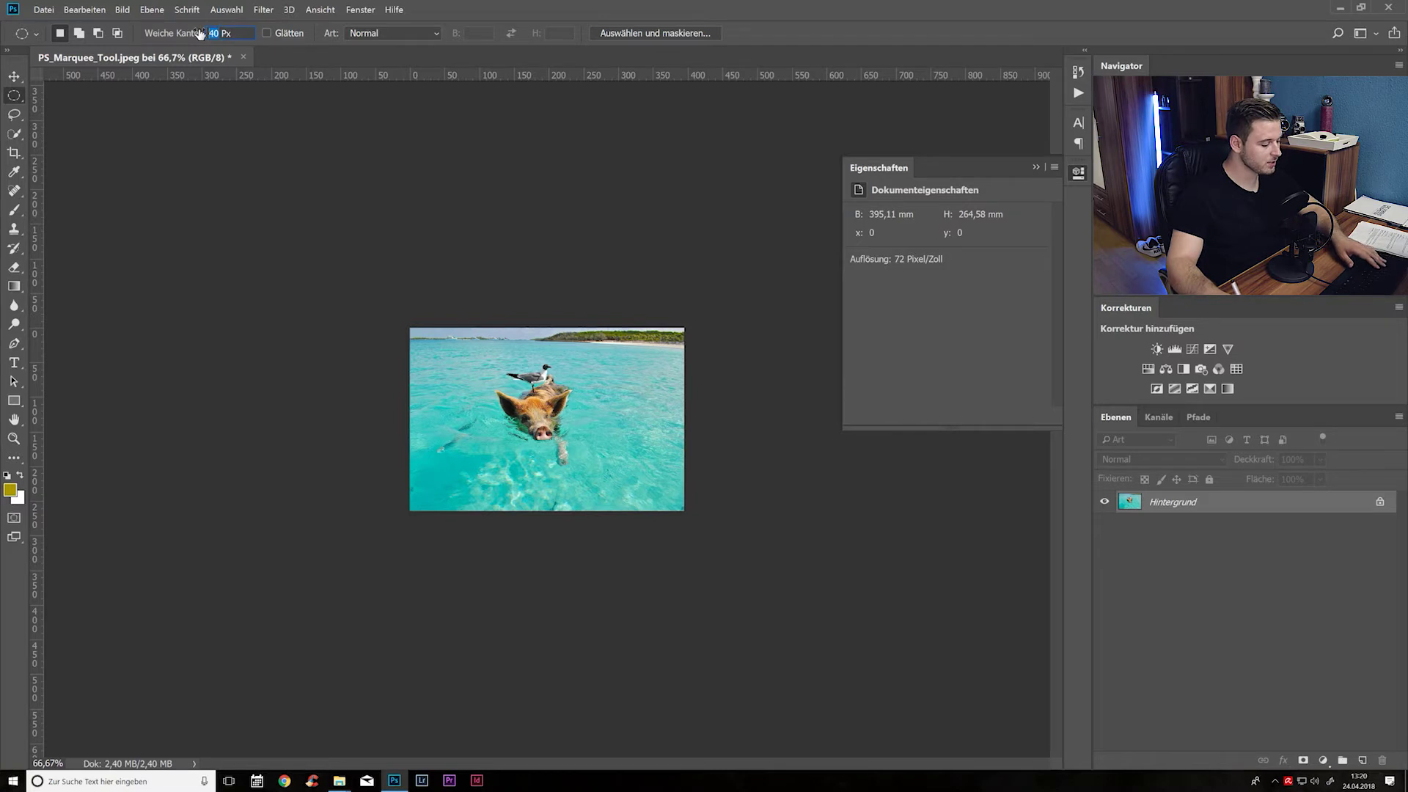
- Draw a 60 px feathered oval around the pig and seagull and add a Curves adjustment
text(60)
key(Return)
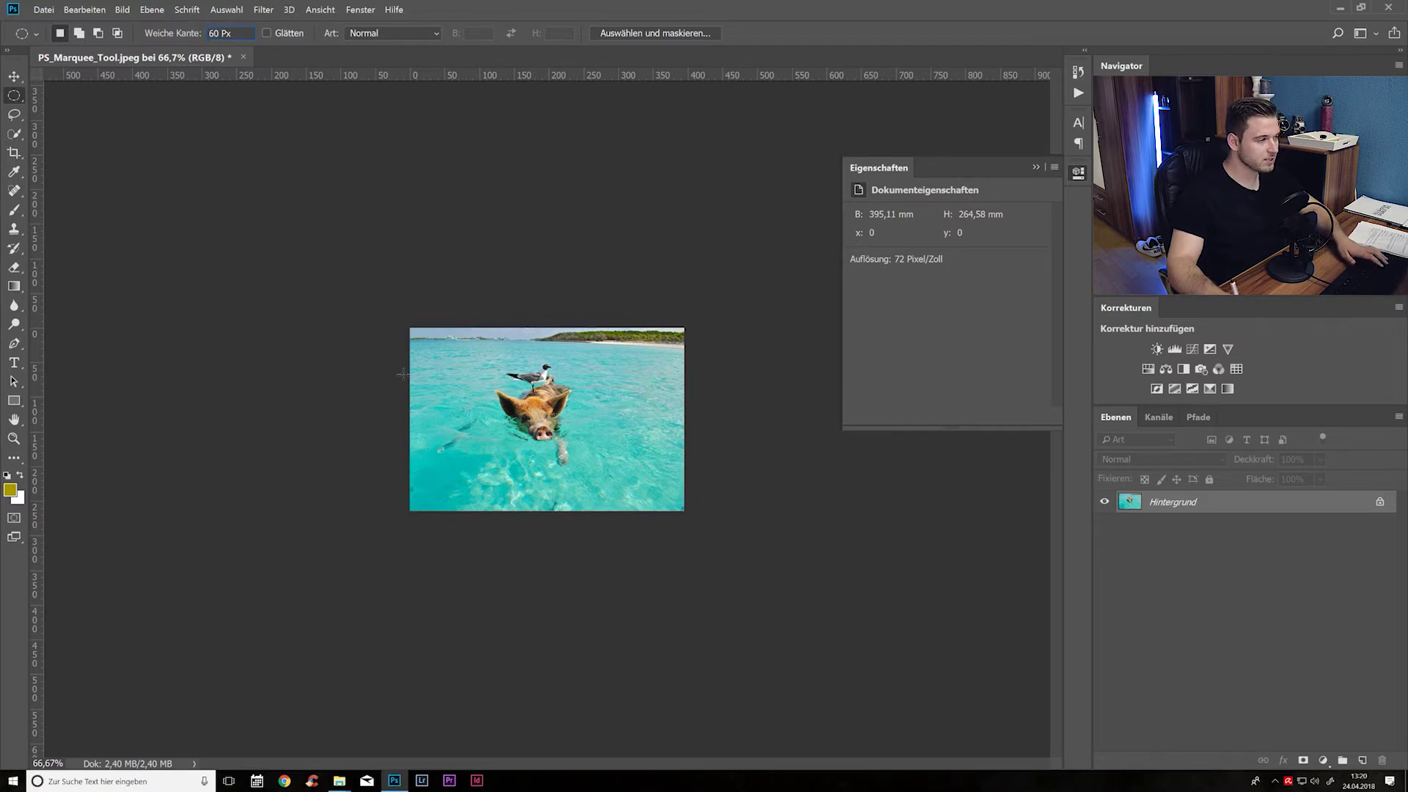
drag(417, 332, 694, 527)
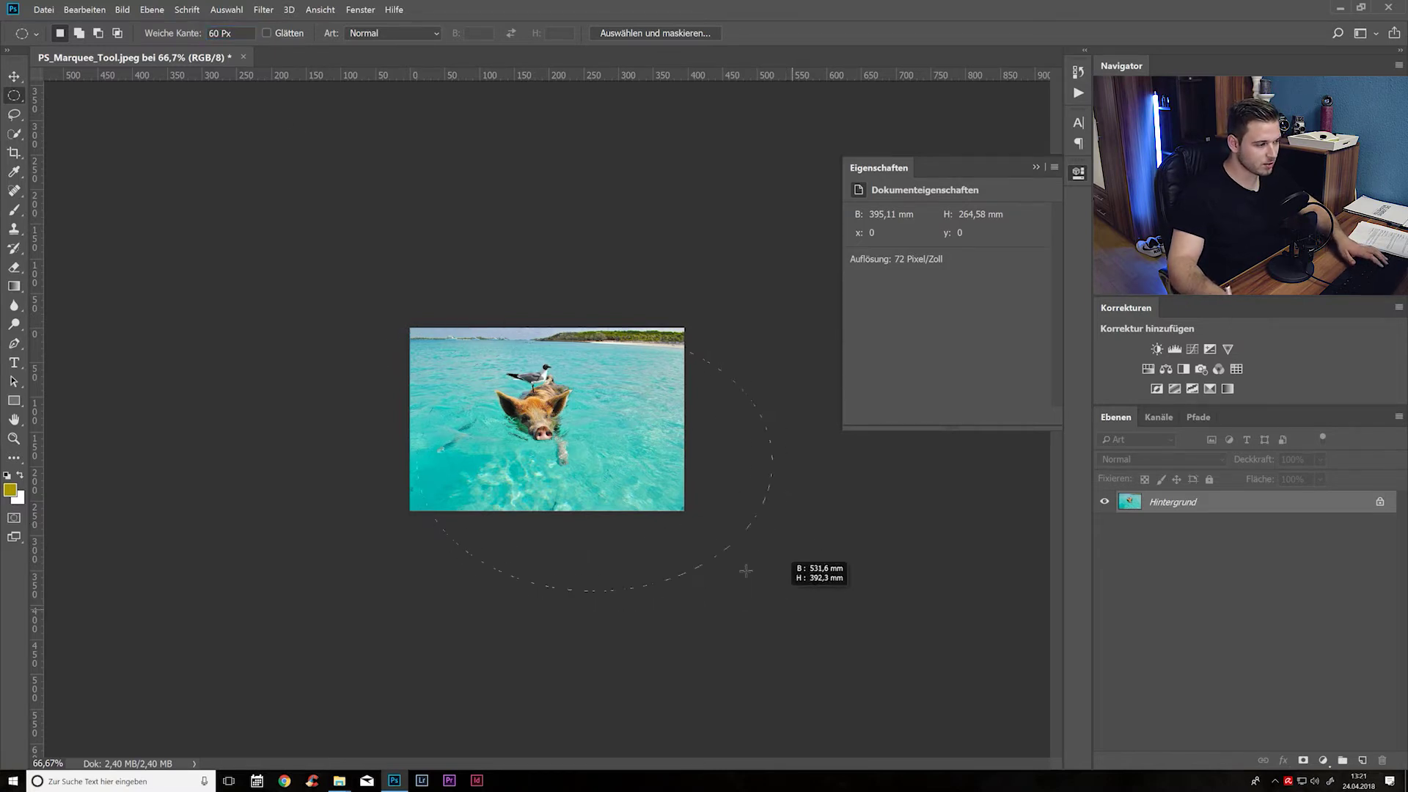
drag(627, 425, 627, 414)
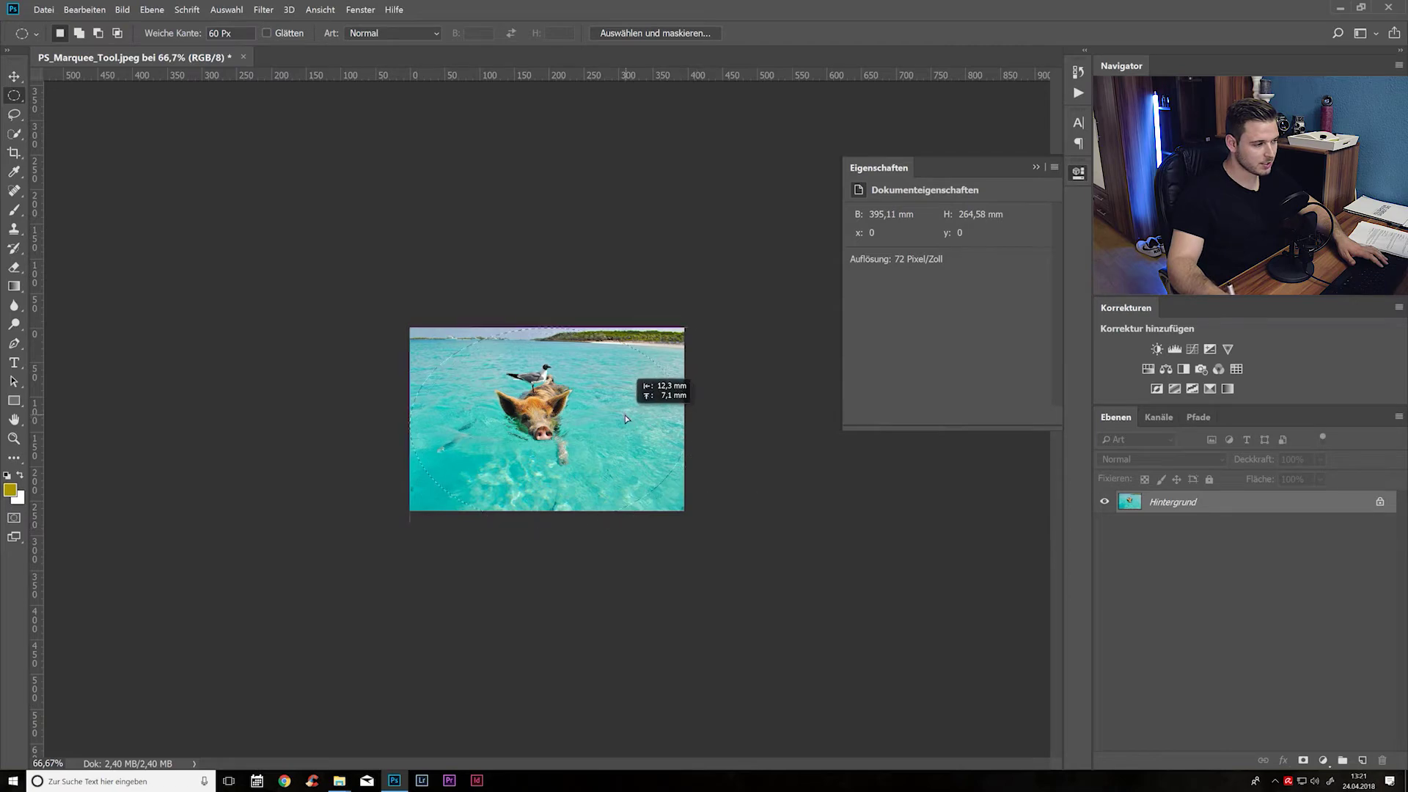
click(1194, 349)
- Darken the curve, invert the mask for an edge vignette, compare, then delete the layer
double_click(646, 355)
drag(991, 296, 997, 338)
key(ctrl+i)
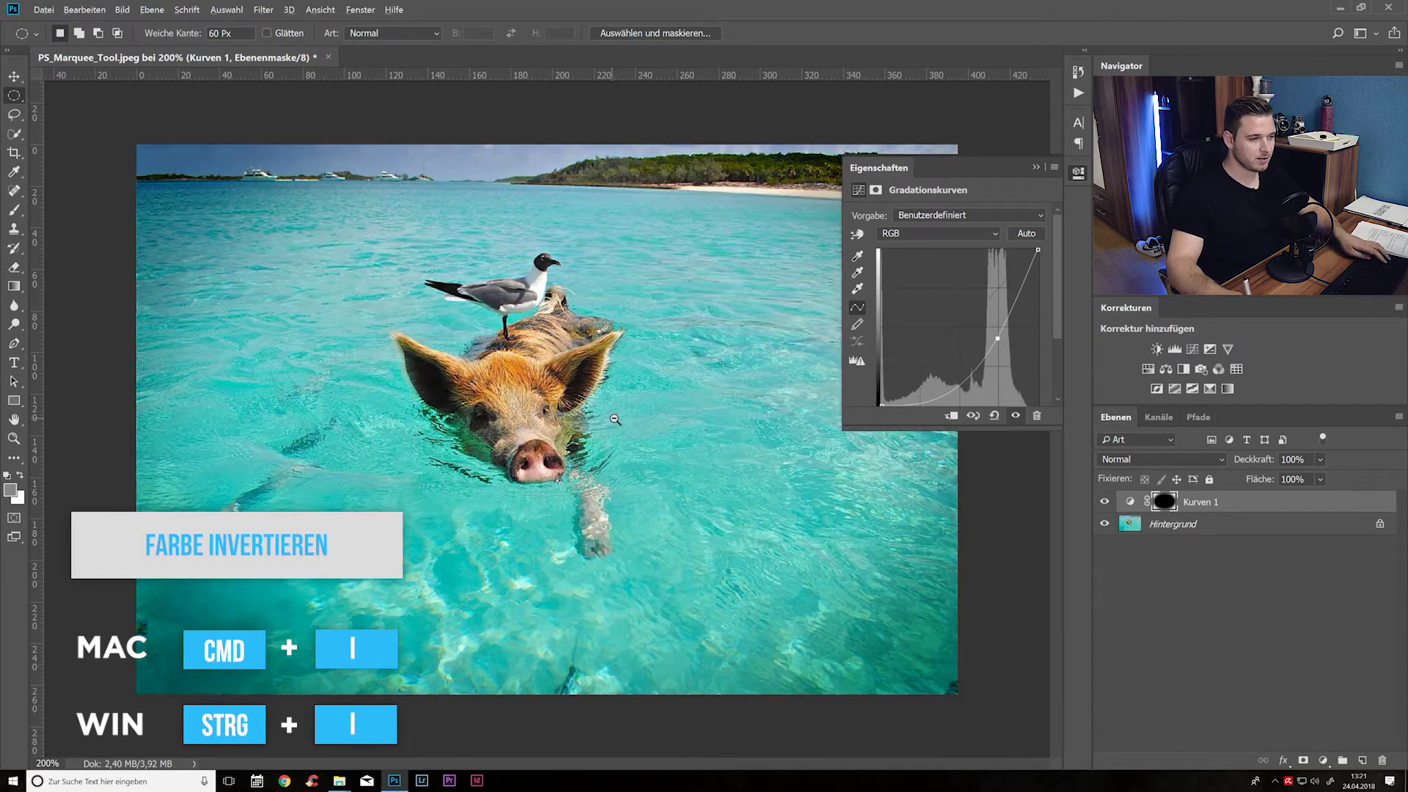
ctrl+alt+click(615, 419)
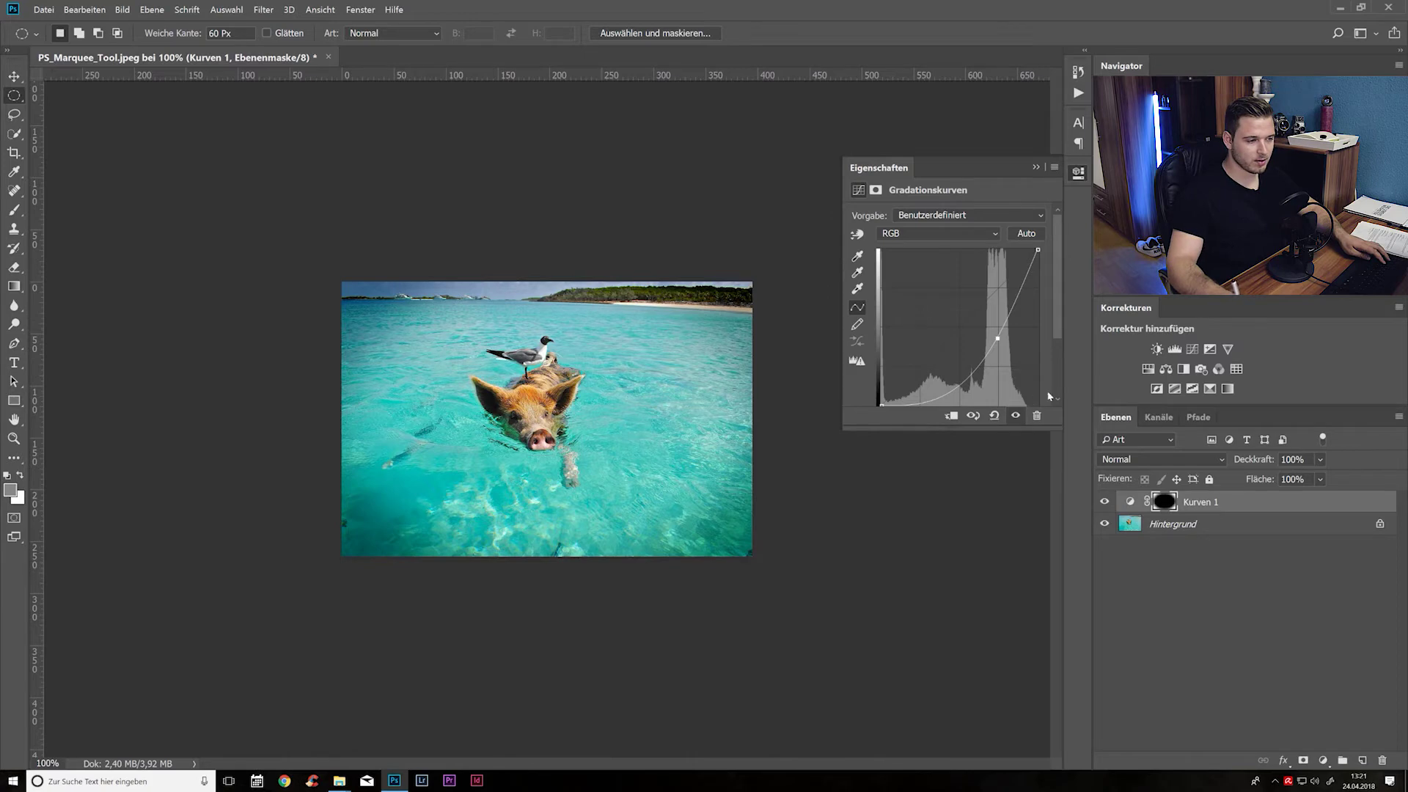
drag(1001, 335, 998, 344)
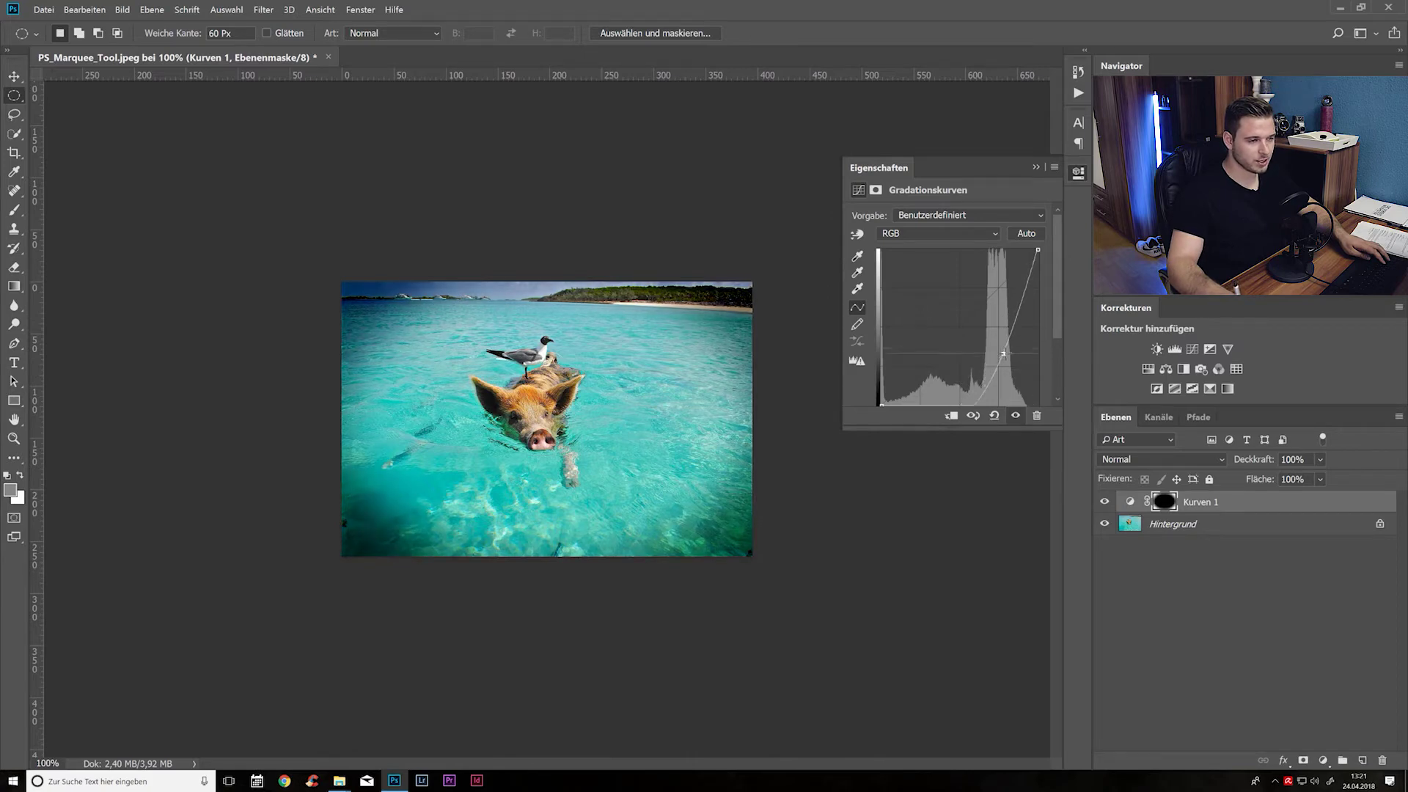
click(1105, 501)
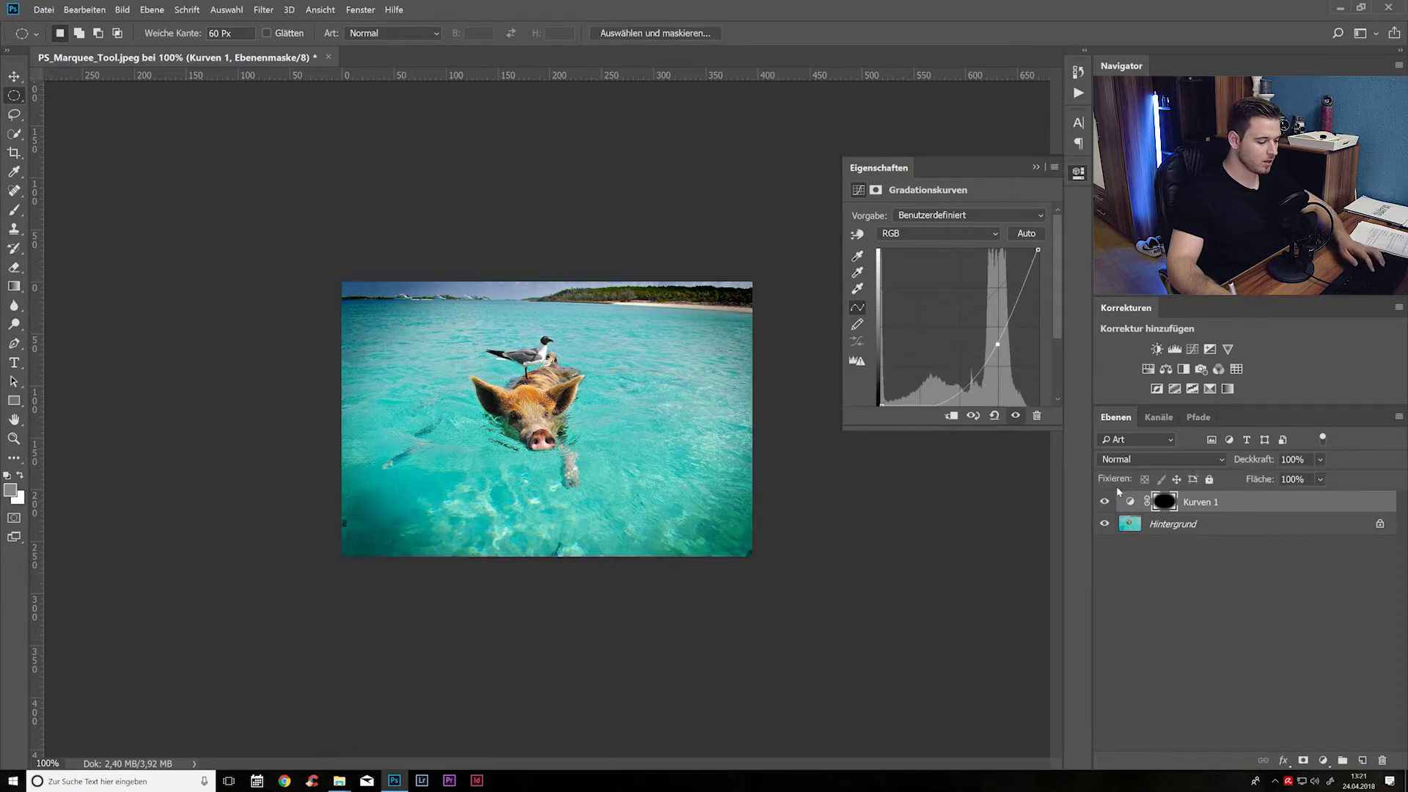
key(Delete)
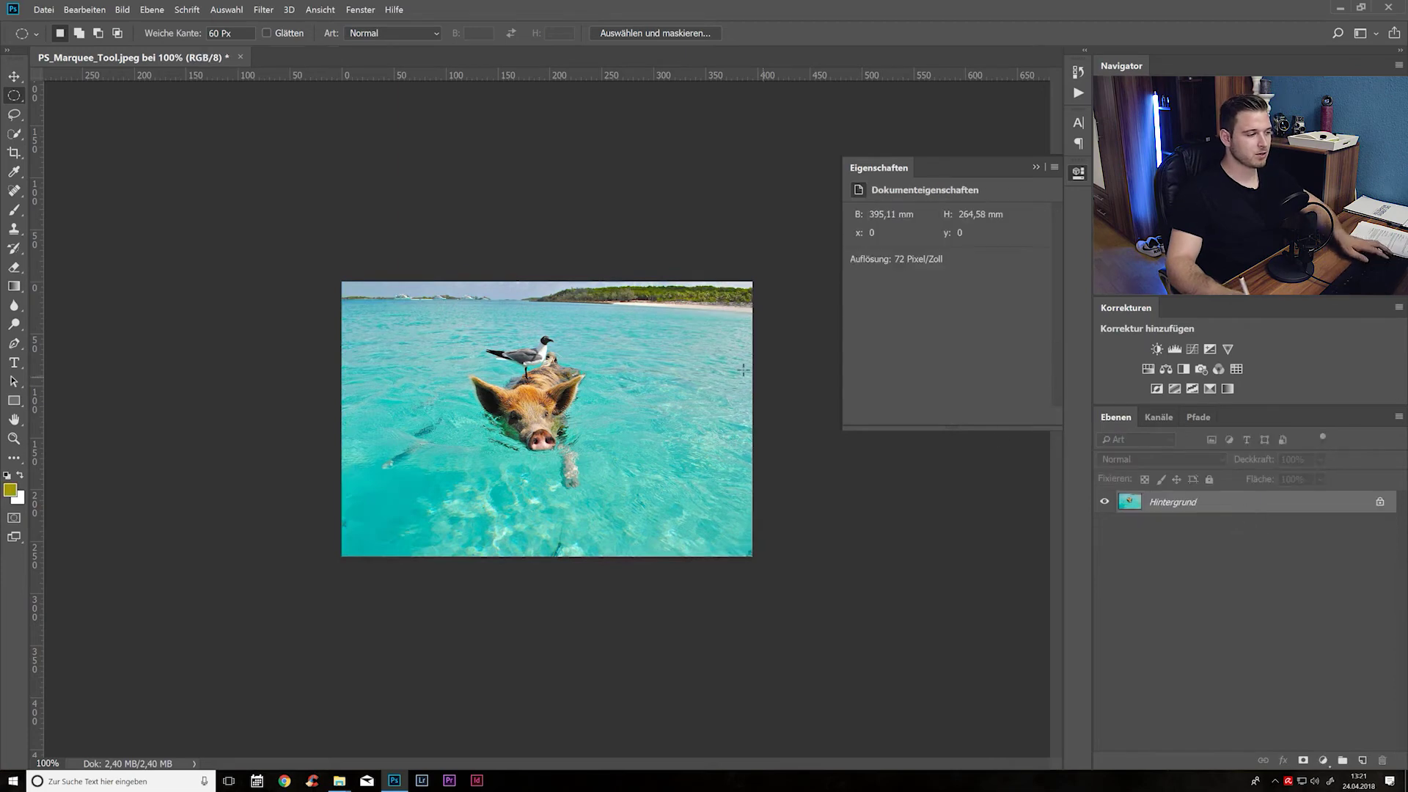
- Zoom in, set feather to 0 px, and draw a hard-edged oval right of the pig
ctrl+click(639, 327)
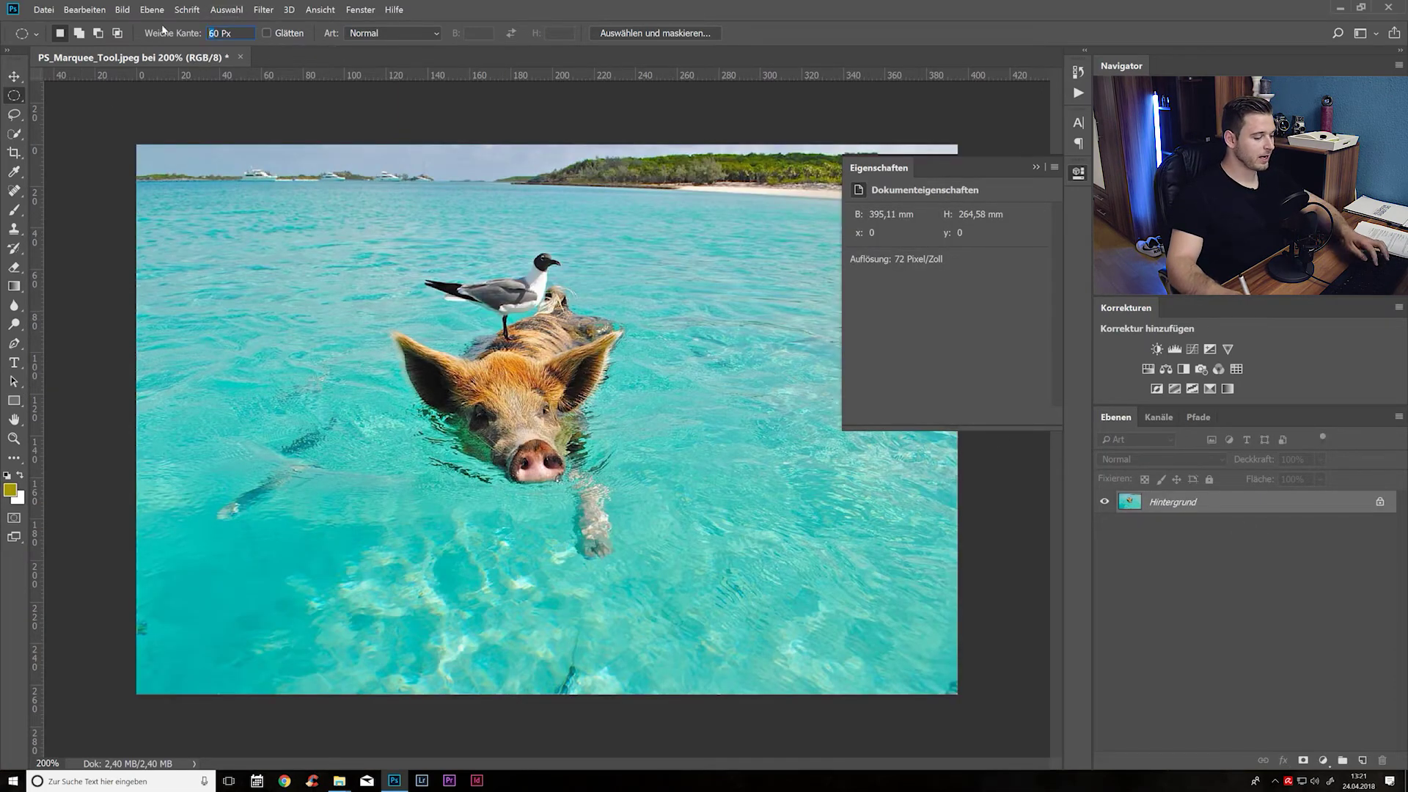
text(0)
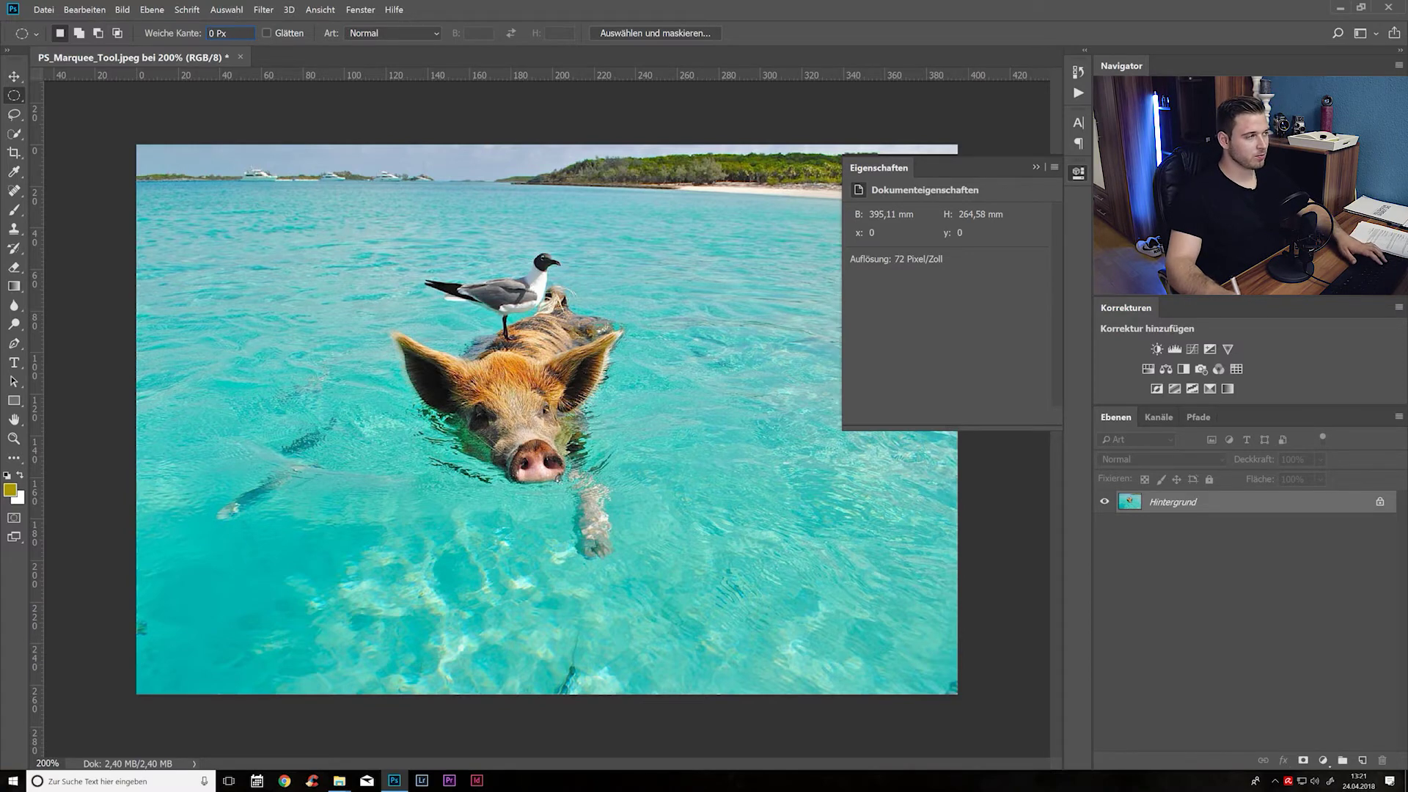
drag(619, 418, 829, 512)
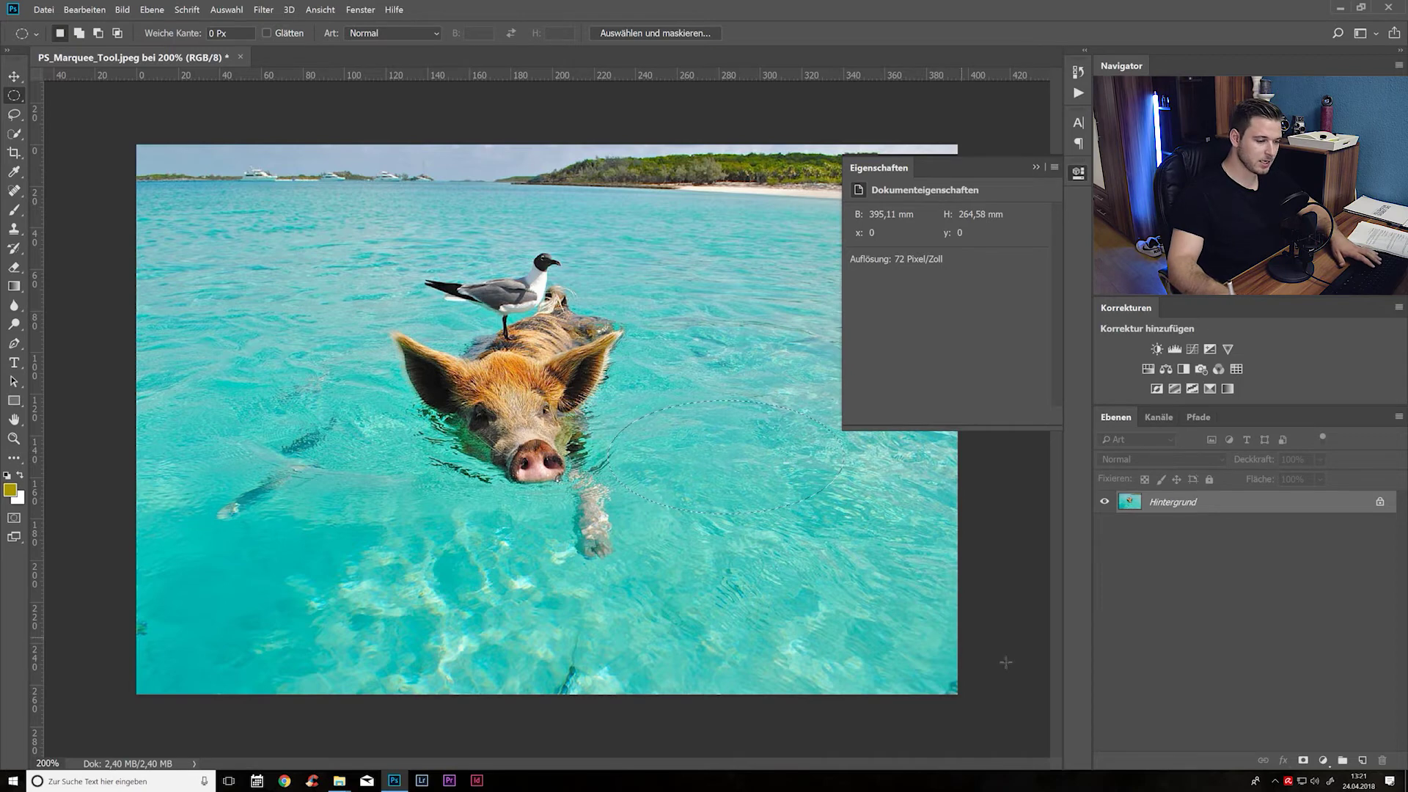
- Add a new layer and fill the oval selection with white (Inhalt: Weiß)
click(1363, 761)
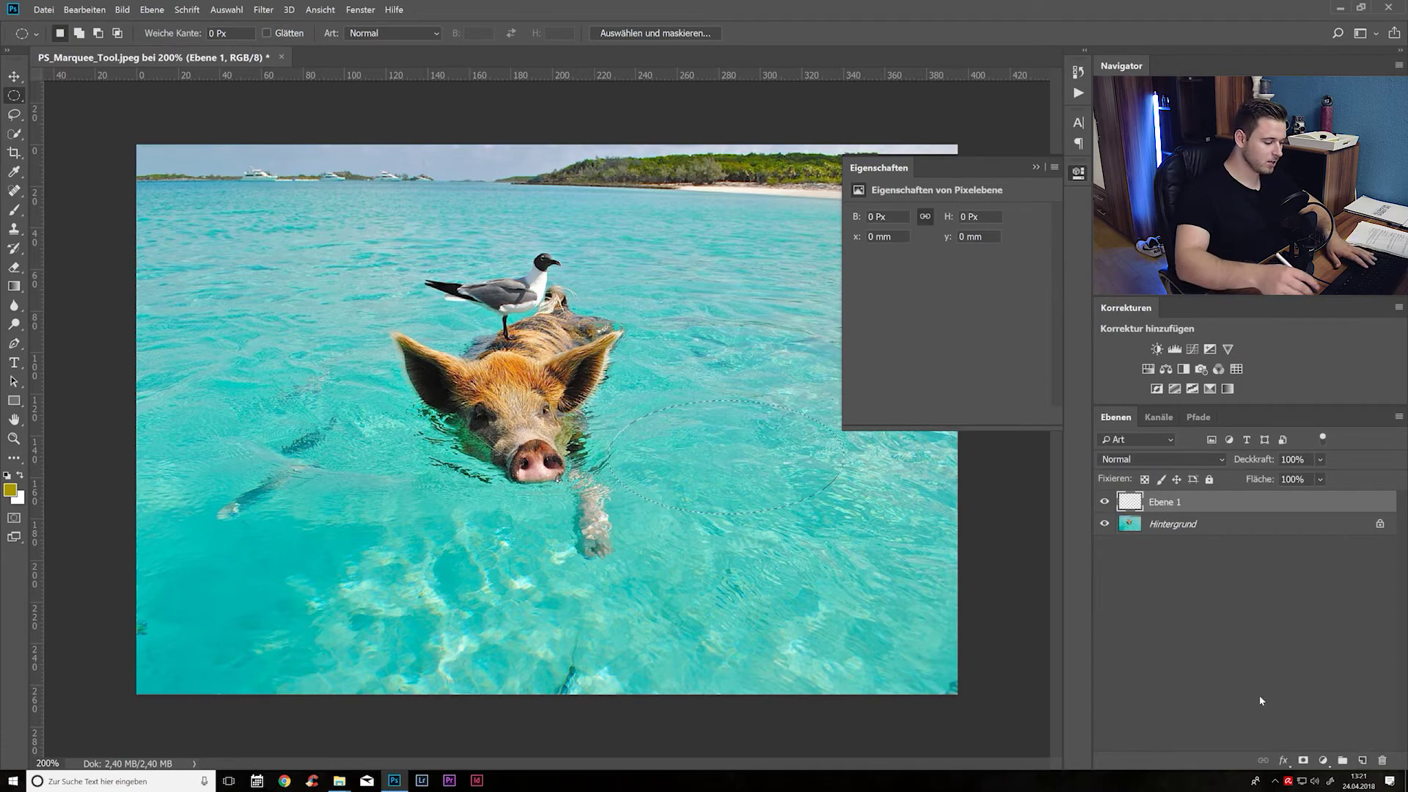
key(shift+F5)
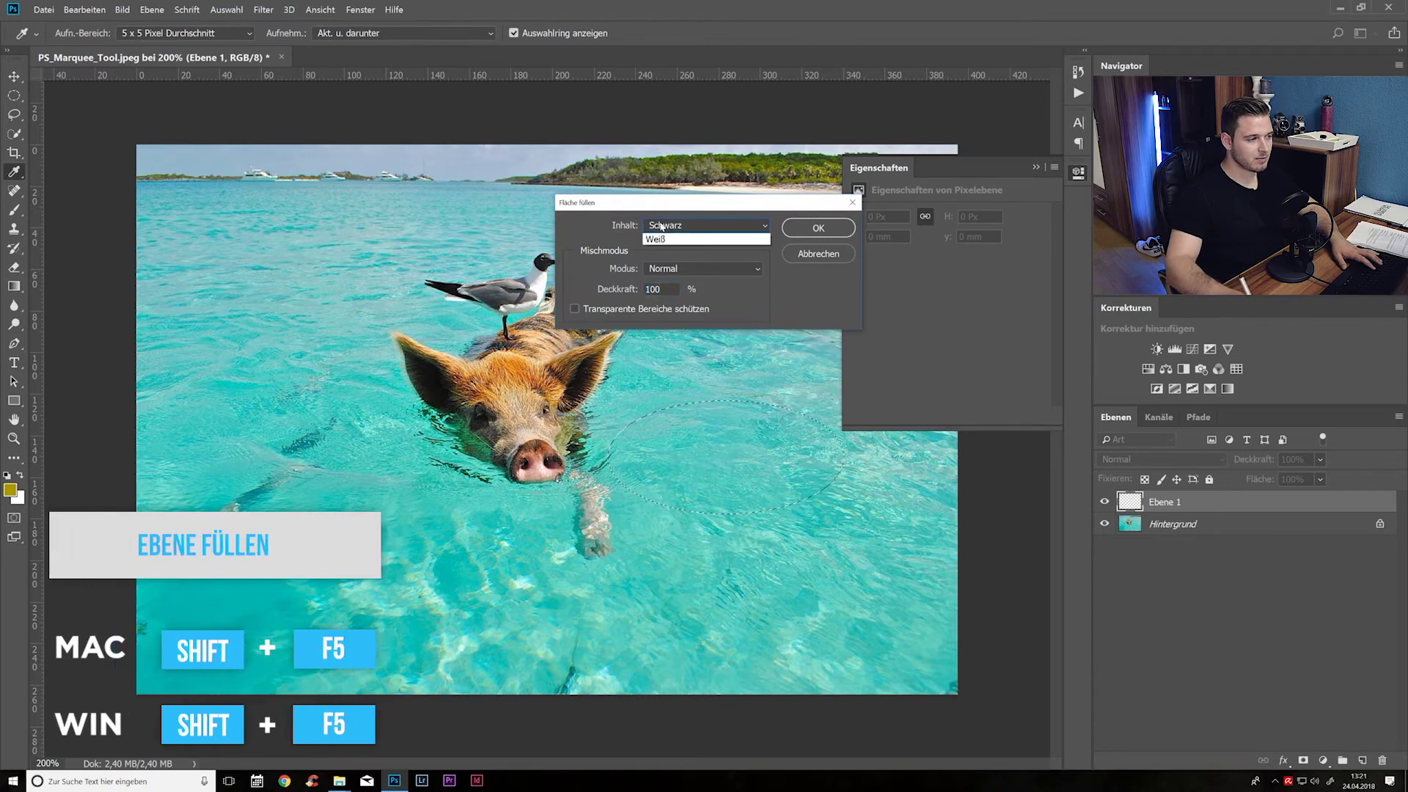
click(707, 225)
click(662, 349)
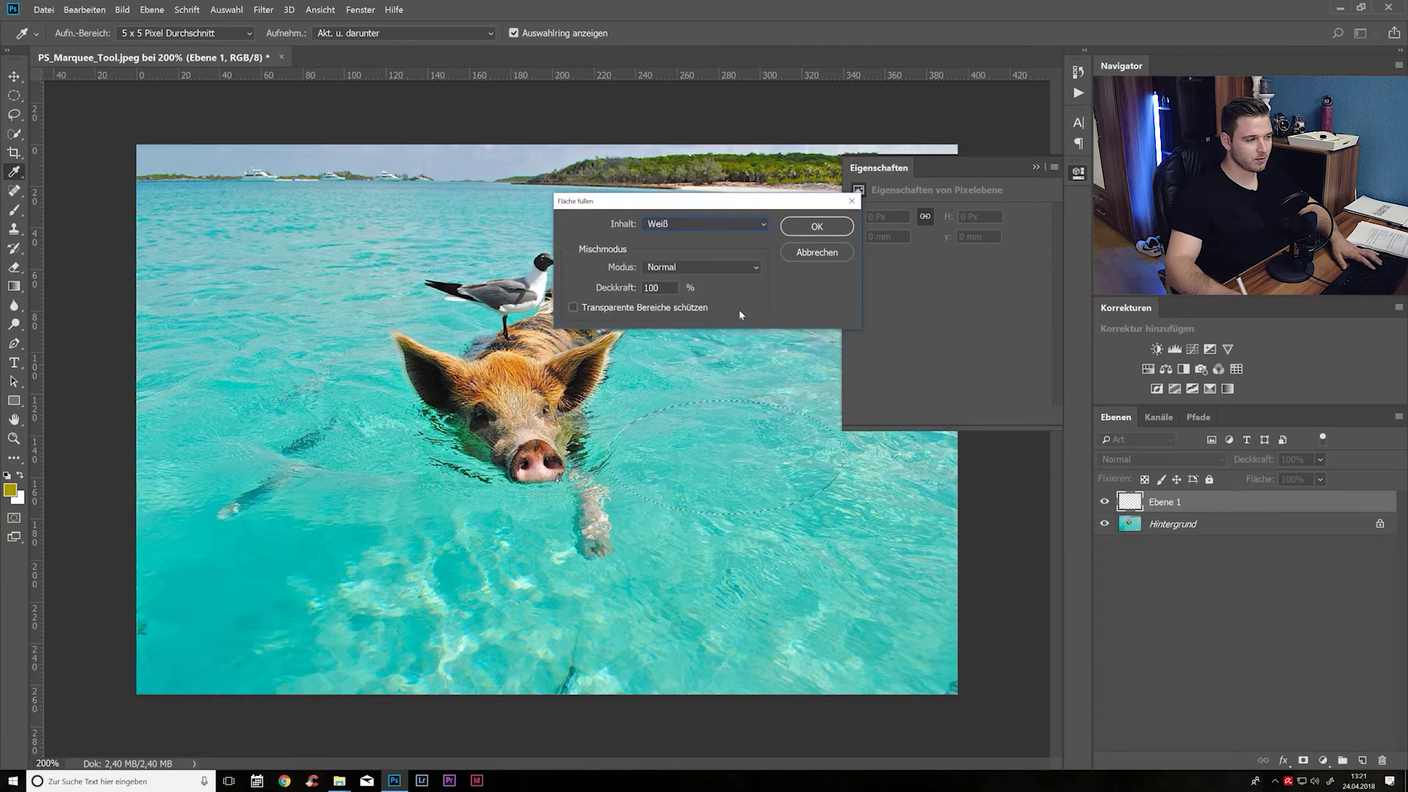
click(813, 227)
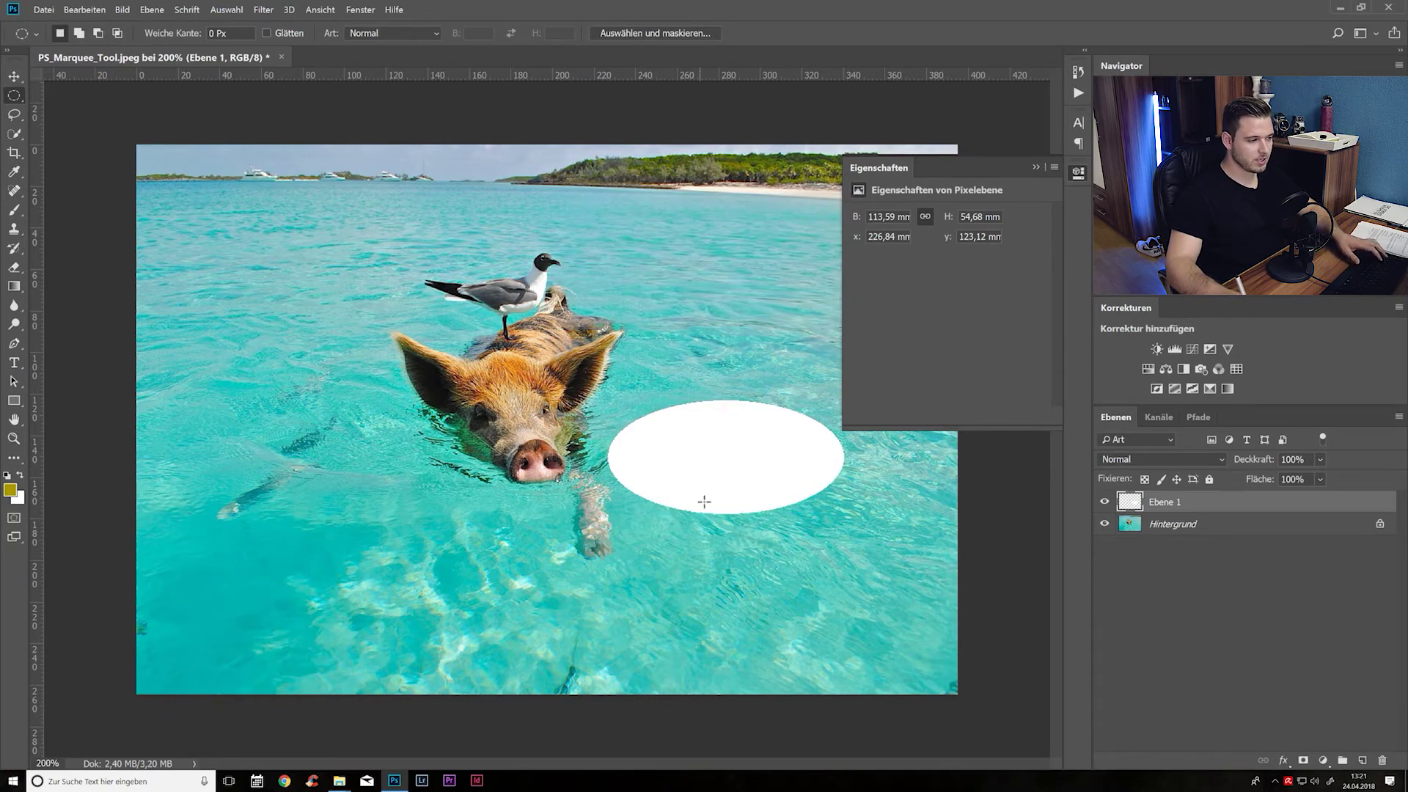
- Move the white ellipse with the Move tool to just above and right of the seagull
drag(721, 470, 649, 460)
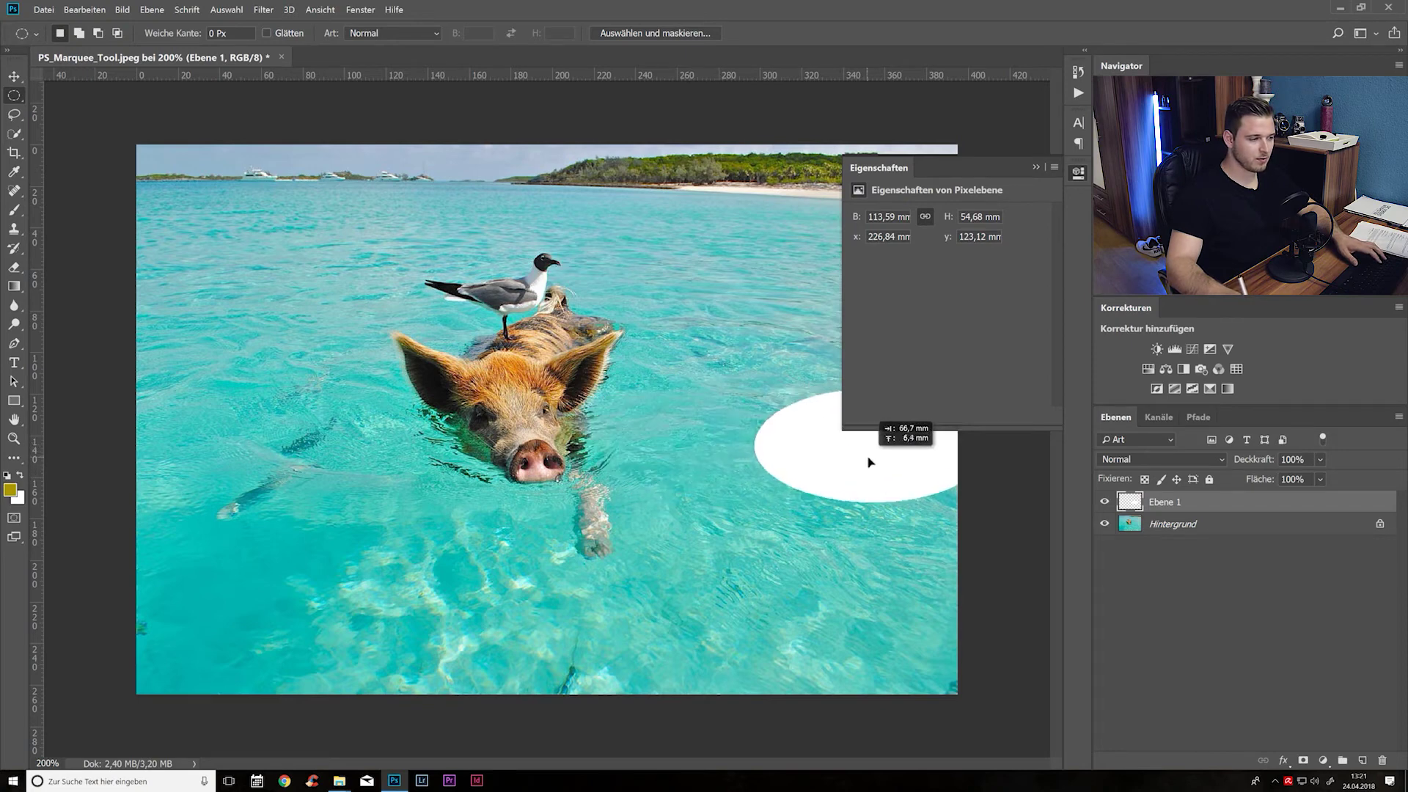
click(14, 77)
drag(650, 464, 779, 207)
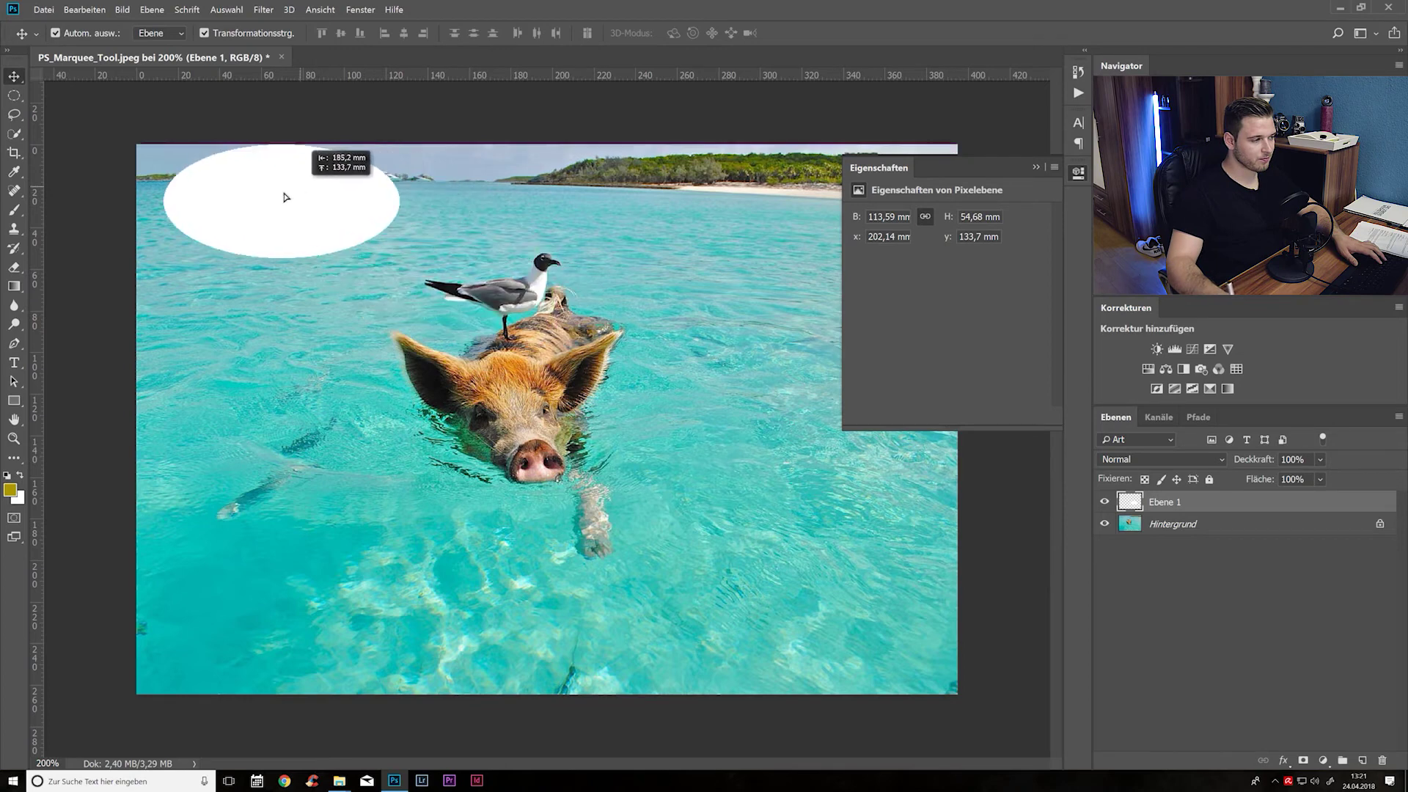
mouse_move(779, 208)
mouse_down()
mouse_move(697, 209)
mouse_move(737, 240)
mouse_up()
- Scale the white ellipse down slightly and switch back to the Elliptical Marquee tool
key(ctrl+t)
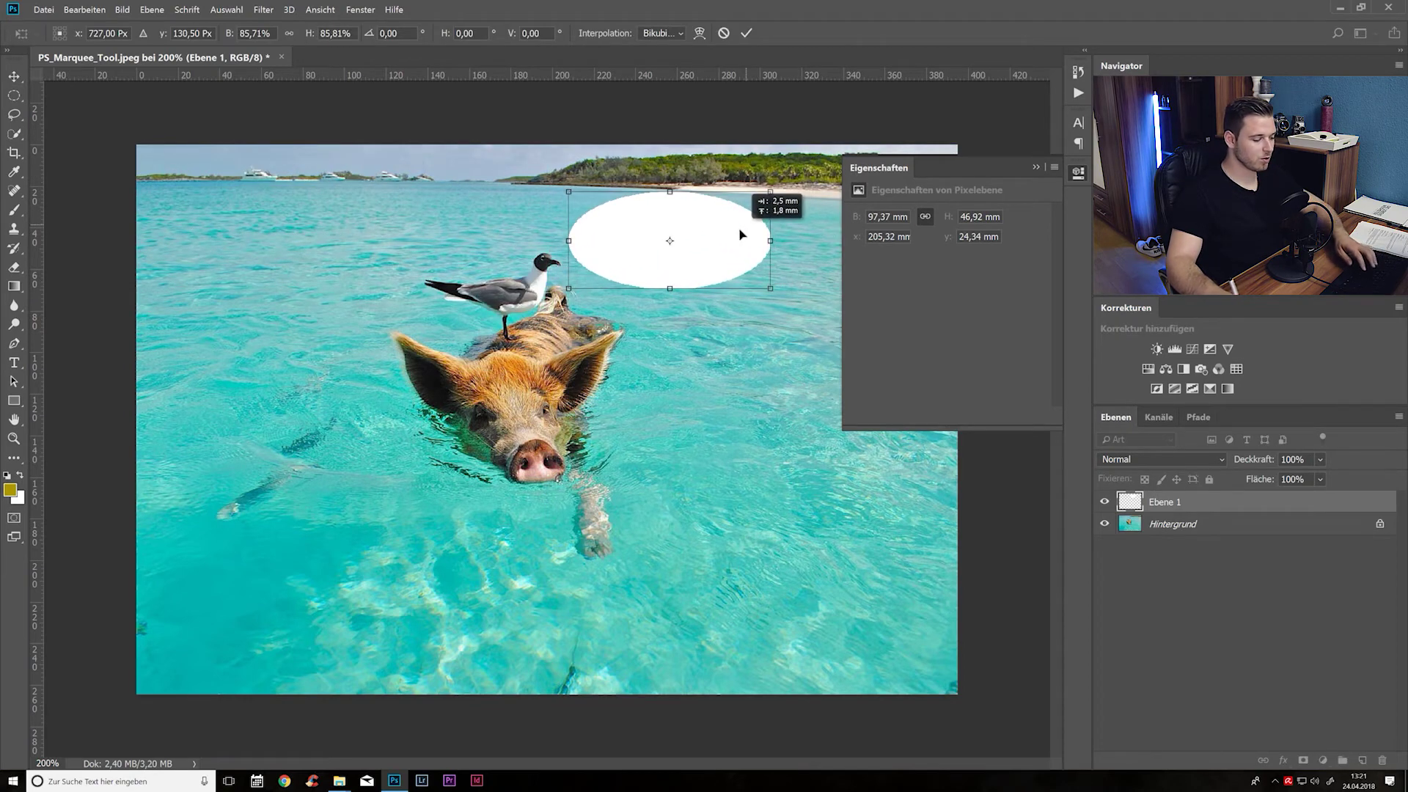
key(Return)
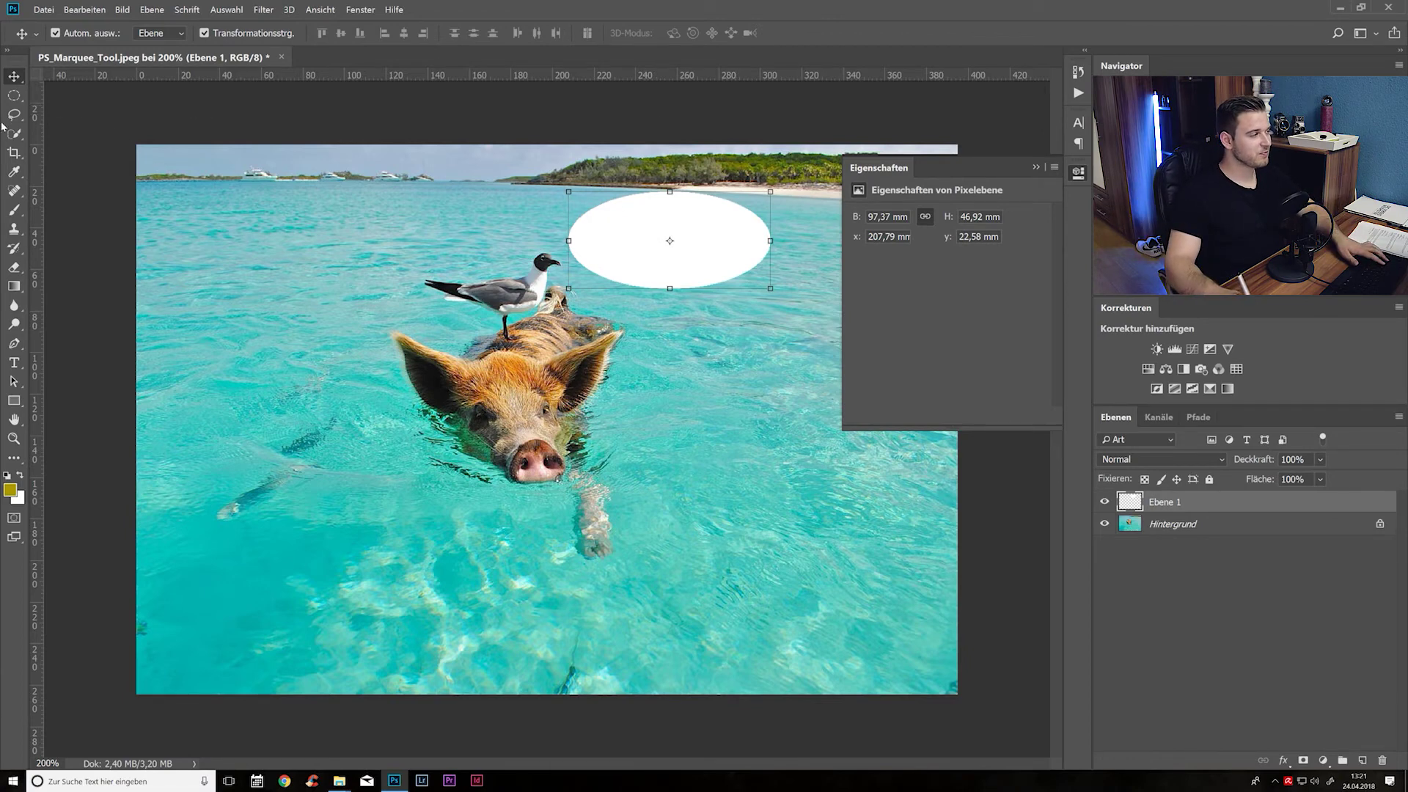
right_click(14, 96)
click(146, 110)
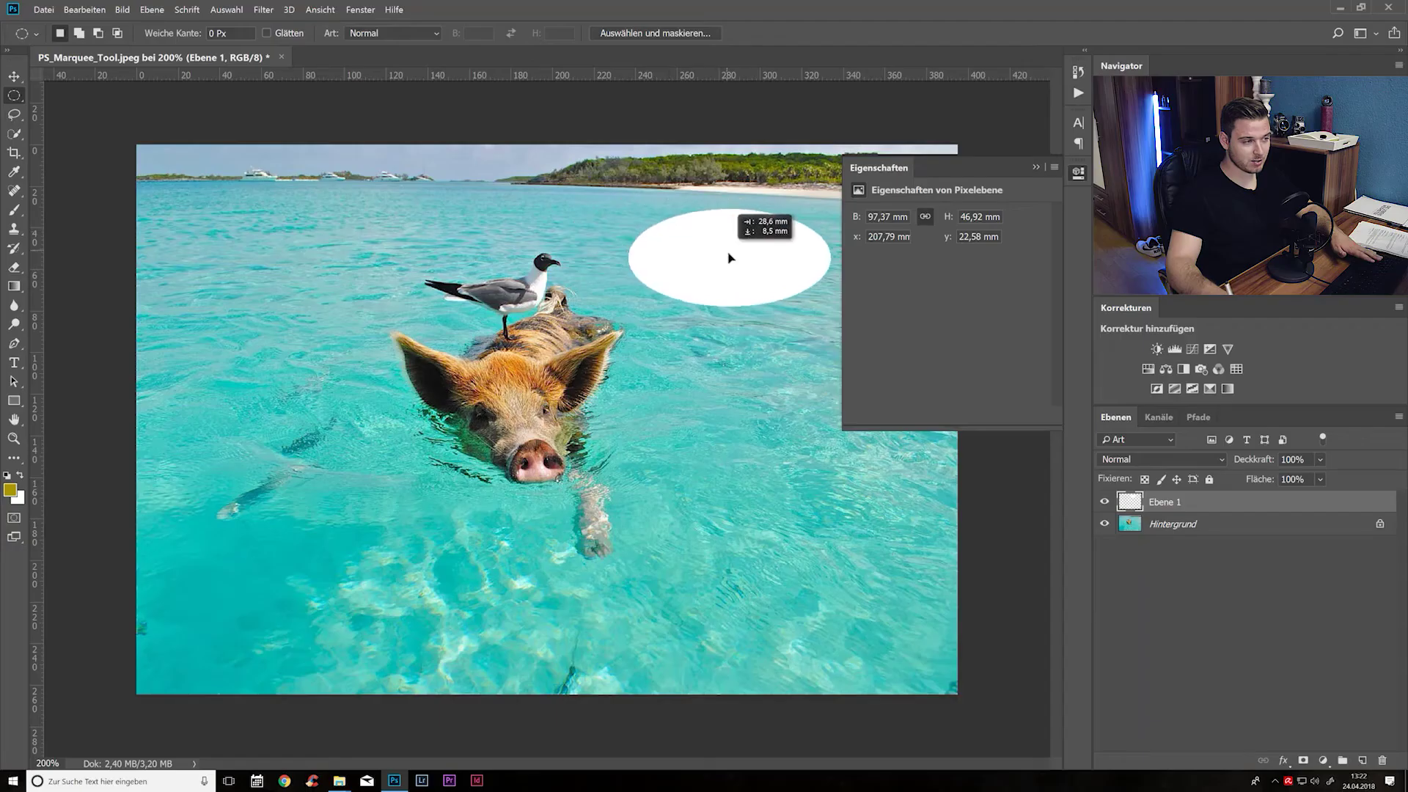
- Nudge the white ellipse slightly, keeping it over the water beside the seagull
mouse_move(729, 255)
mouse_down()
mouse_move(723, 378)
mouse_move(732, 225)
mouse_up()
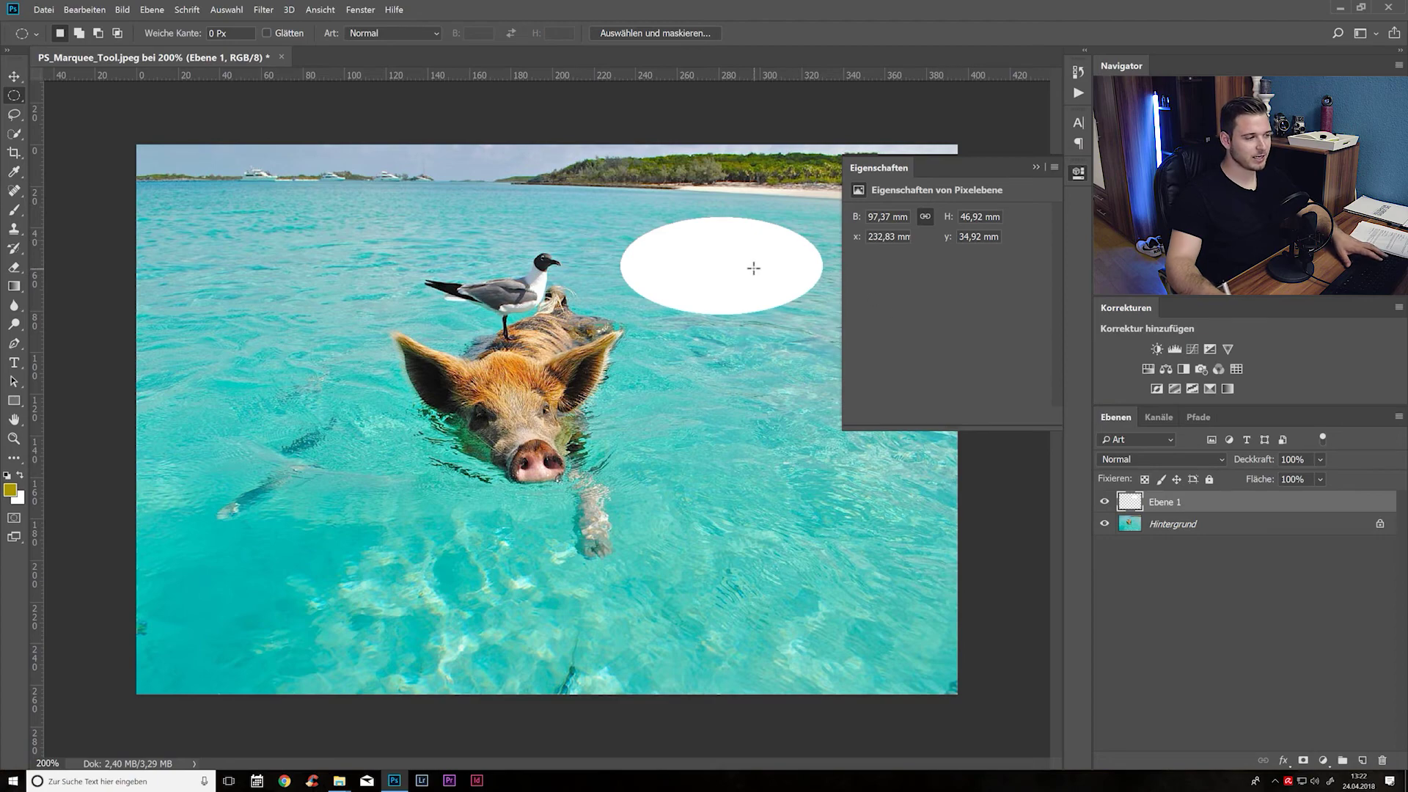
- Move the white ellipse beside the pig's snout, then try oval and circular selections and the Style options
drag(754, 269, 757, 408)
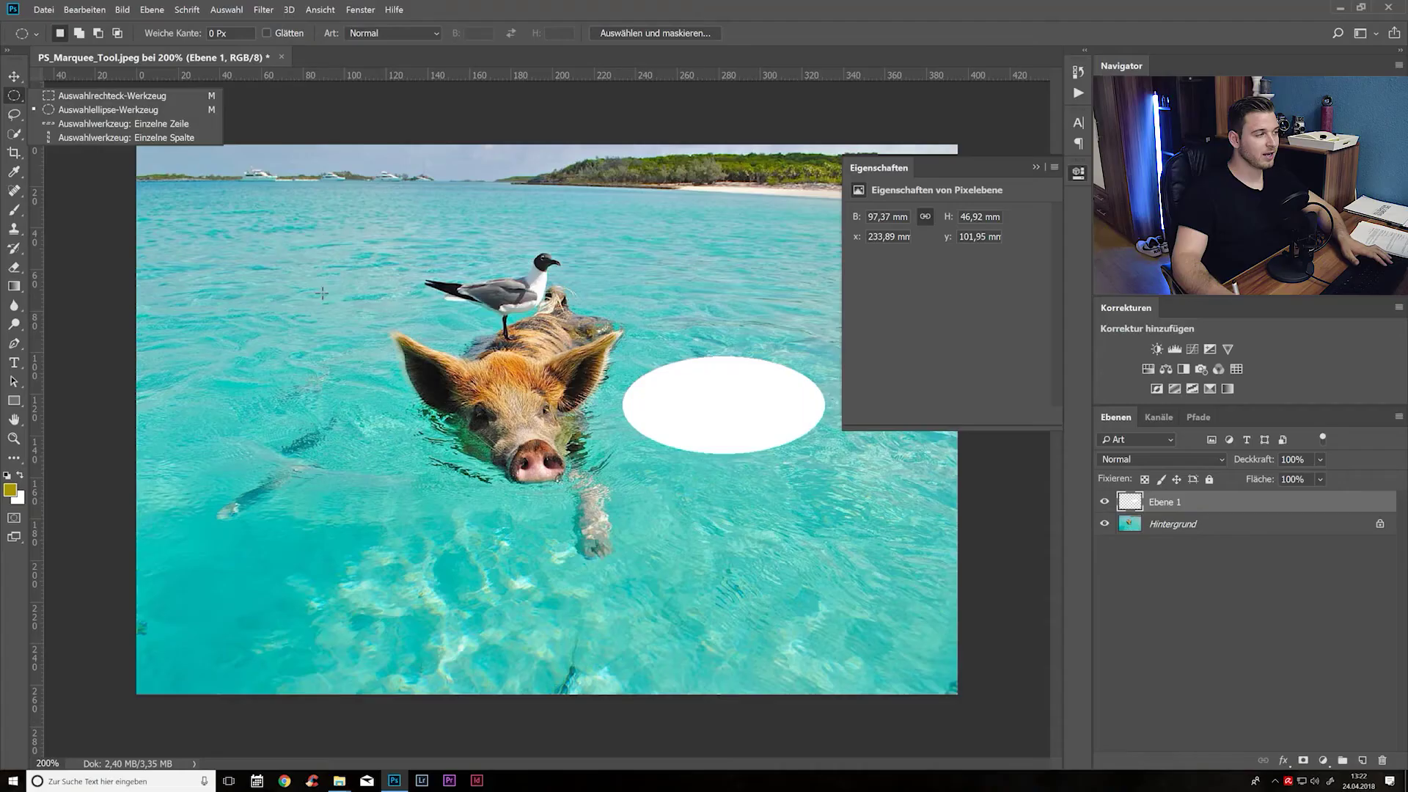
drag(240, 187, 513, 330)
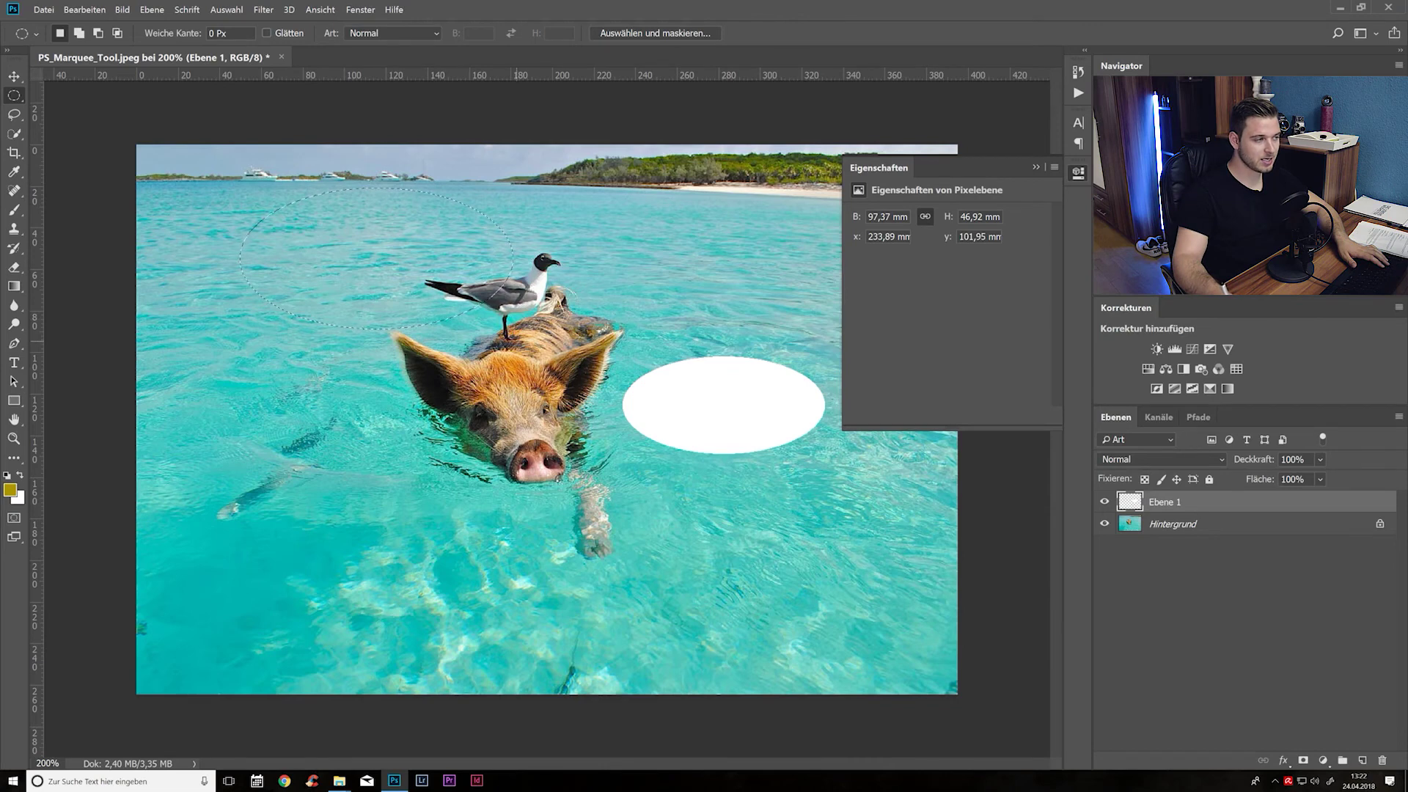
drag(274, 310, 637, 663)
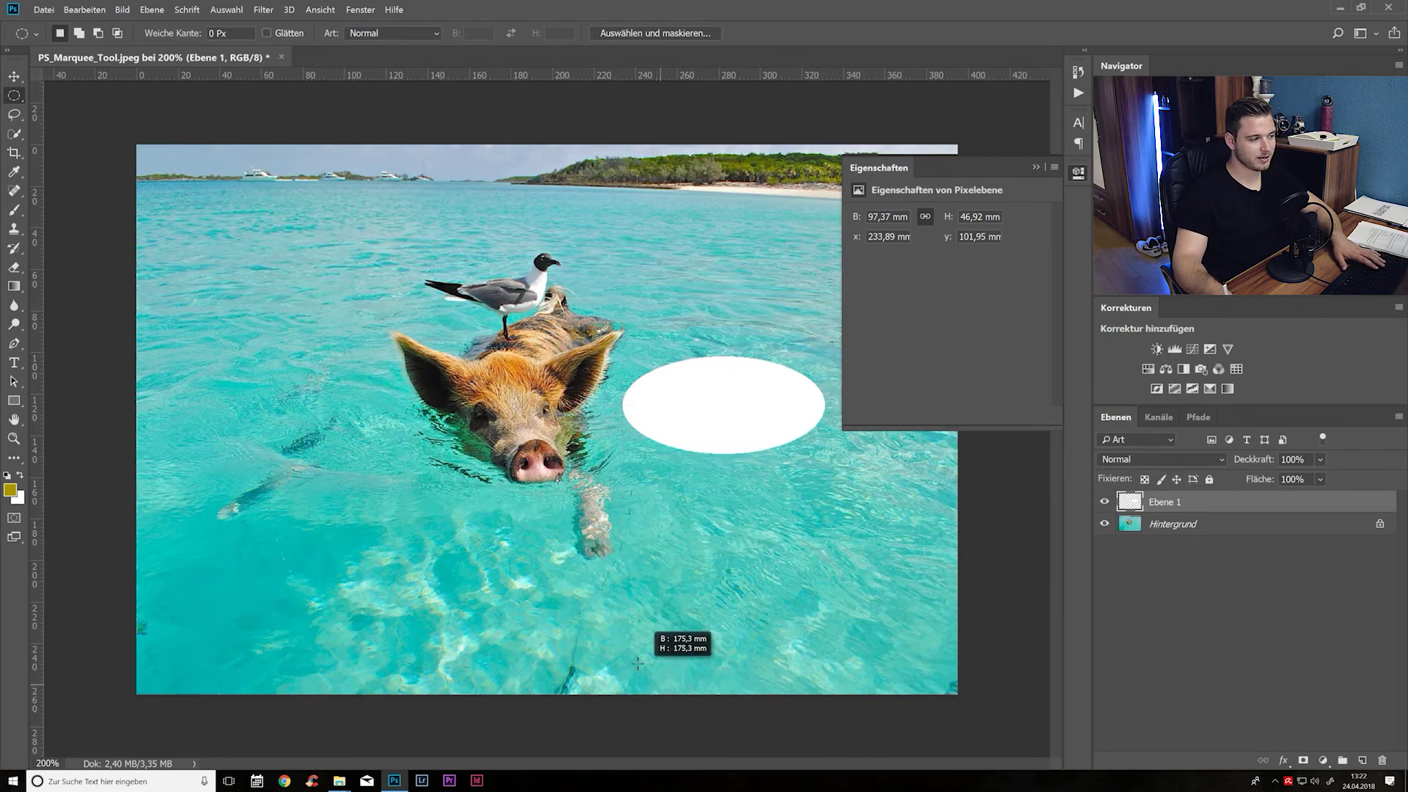
drag(637, 663, 579, 615)
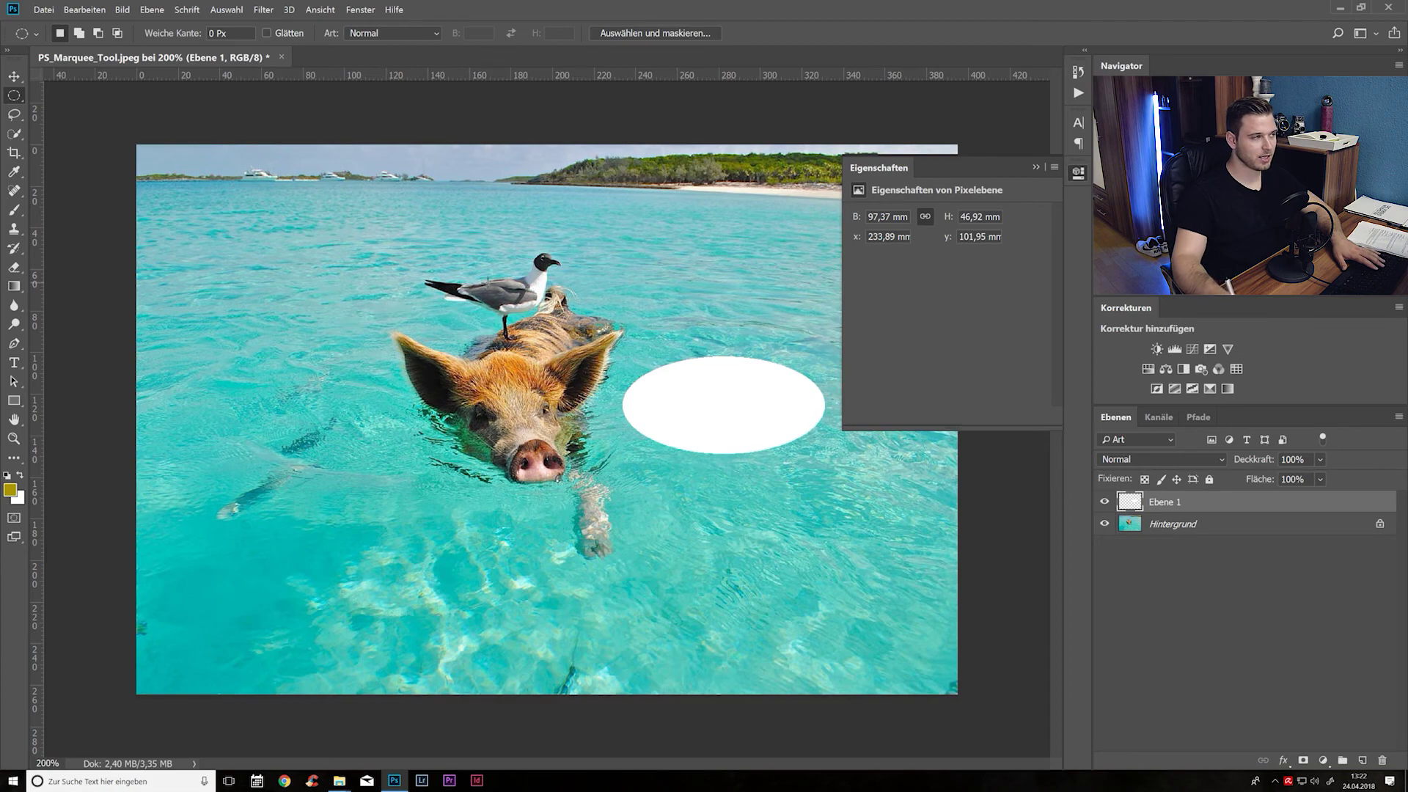
click(399, 10)
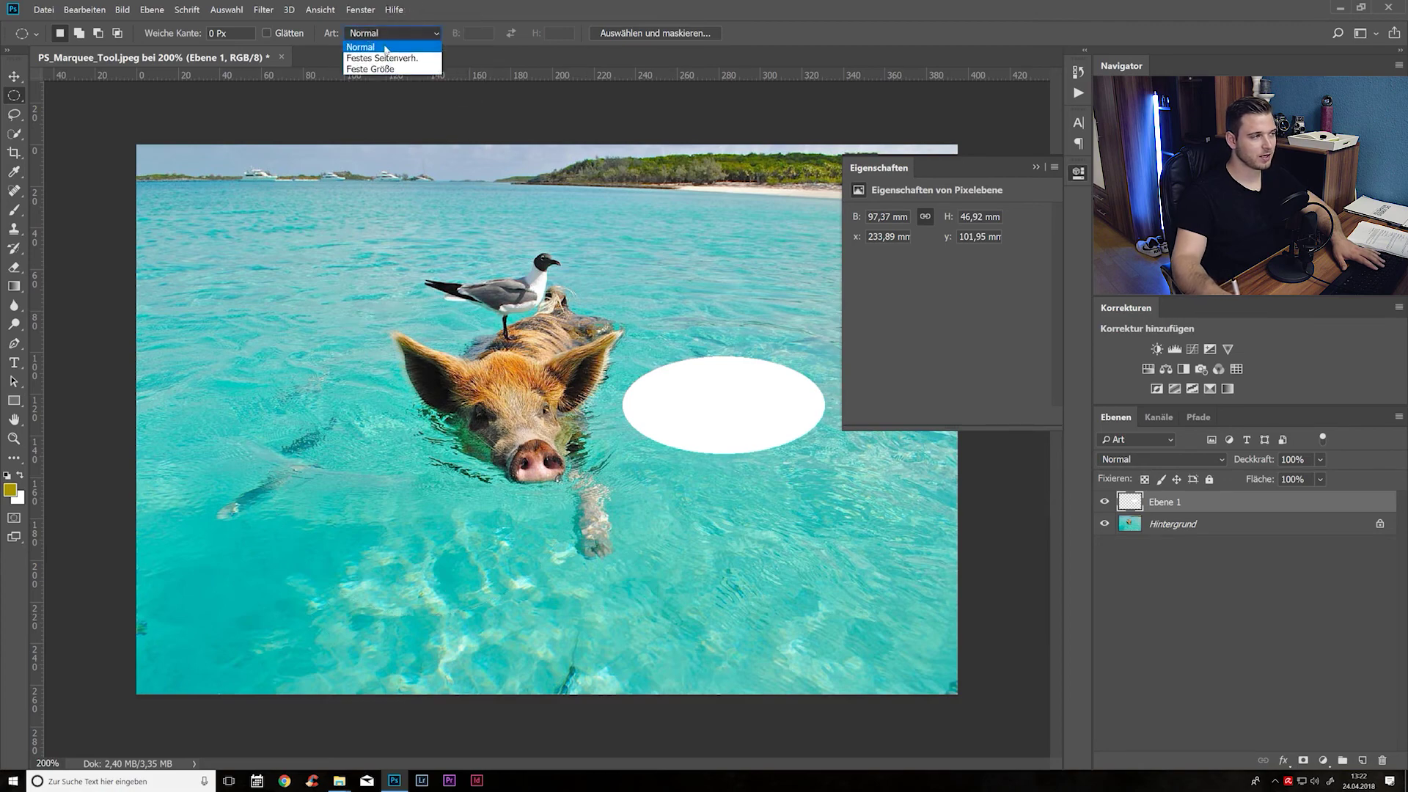